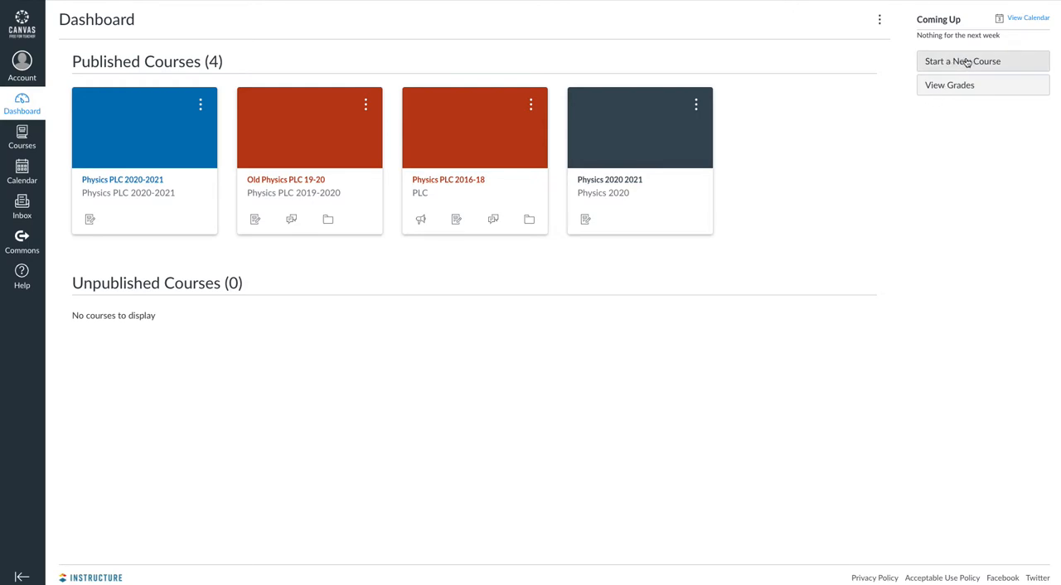
Step: Open the Physics 2020 2021 course in a new tab and the Canvas Course Export File page of Physics PLC 2020-2021
{"action": "right_click", "coordinate": [605, 182]}
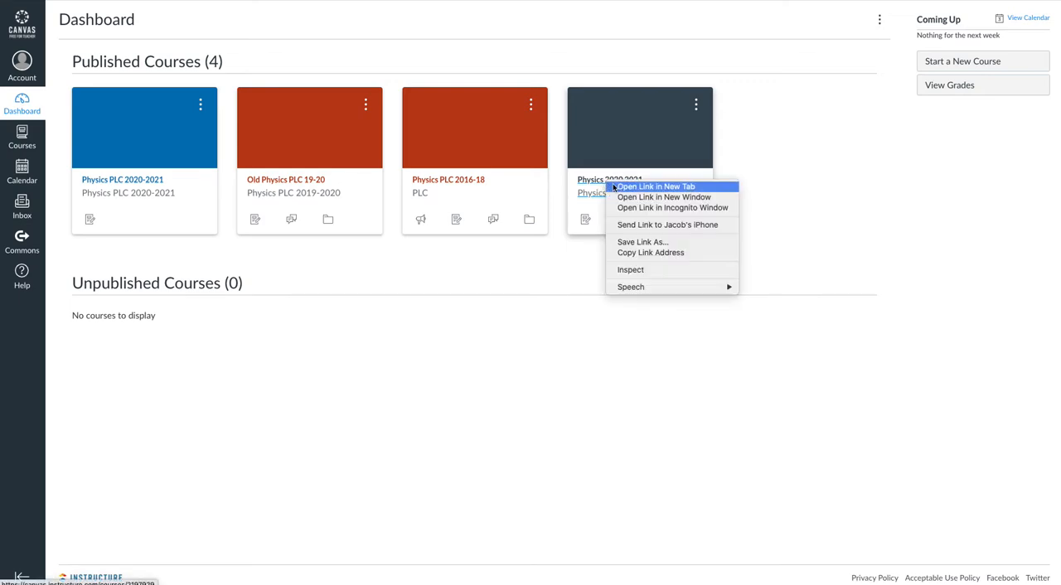
{"action": "left_click", "coordinate": [625, 190]}
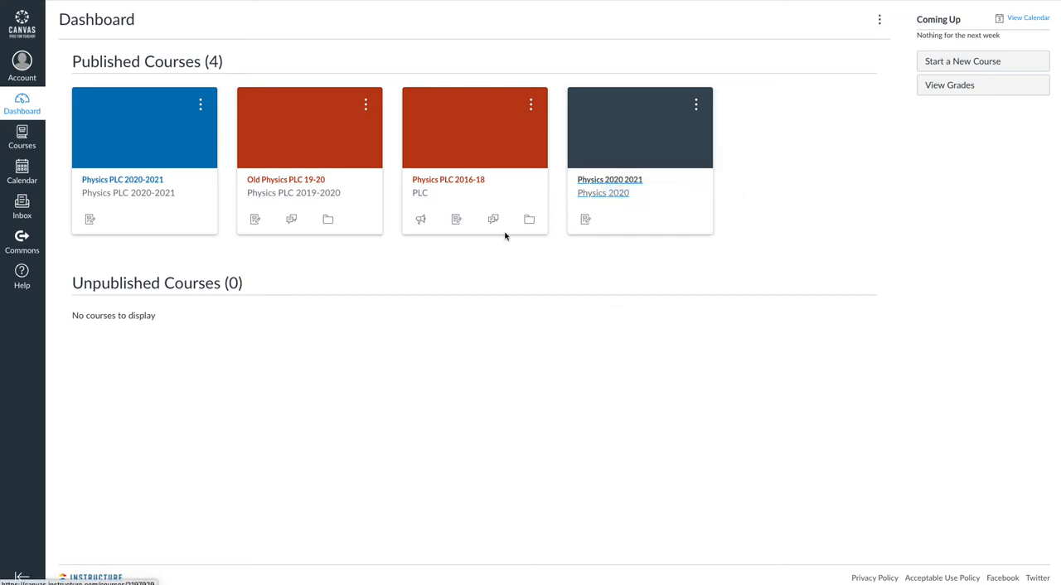
{"action": "left_click", "coordinate": [115, 182]}
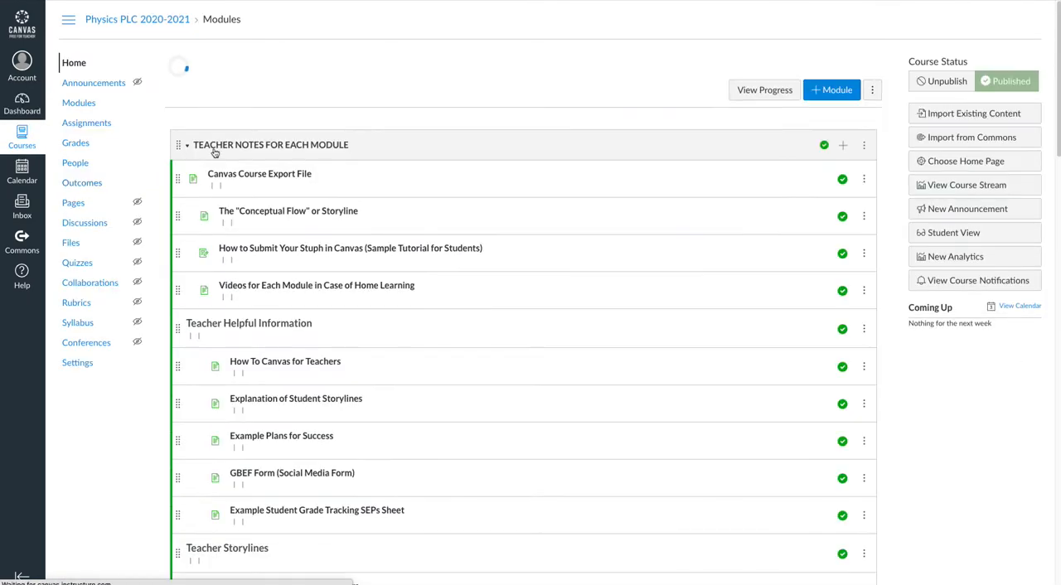
{"action": "left_click", "coordinate": [263, 178]}
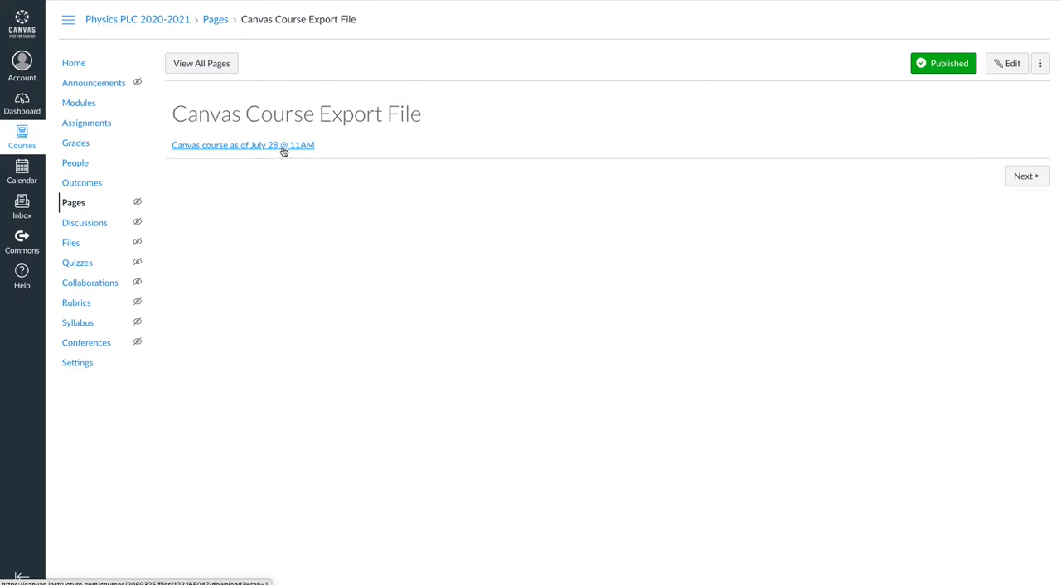
Step: Try to download the "Canvas course as of July 28 @ 11AM" export file, browsing the Desktop for a save location
{"action": "left_click", "coordinate": [260, 149]}
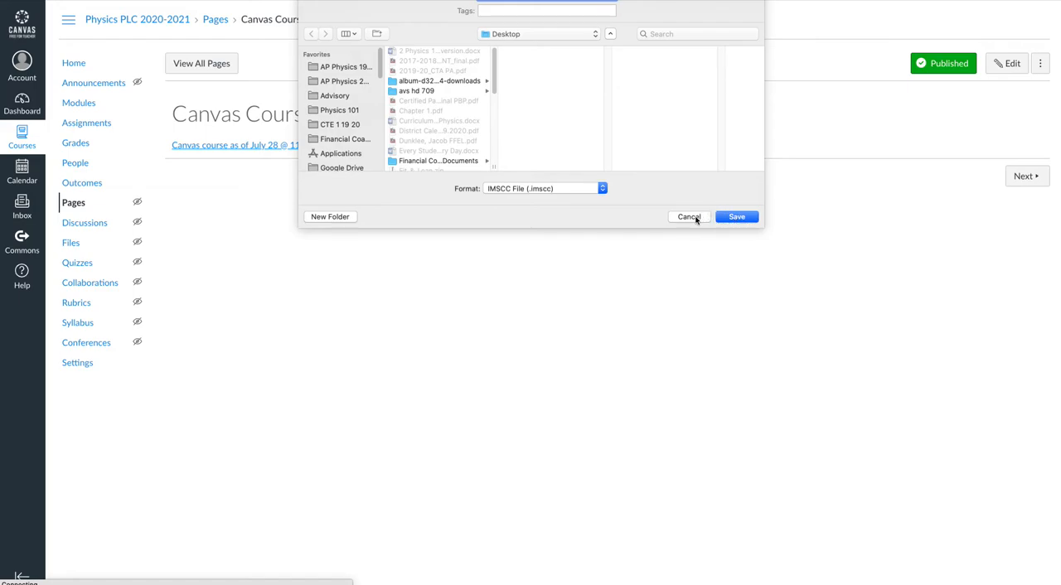
{"action": "scroll", "coordinate": [435, 110], "scroll_direction": "down", "scroll_amount": 5}
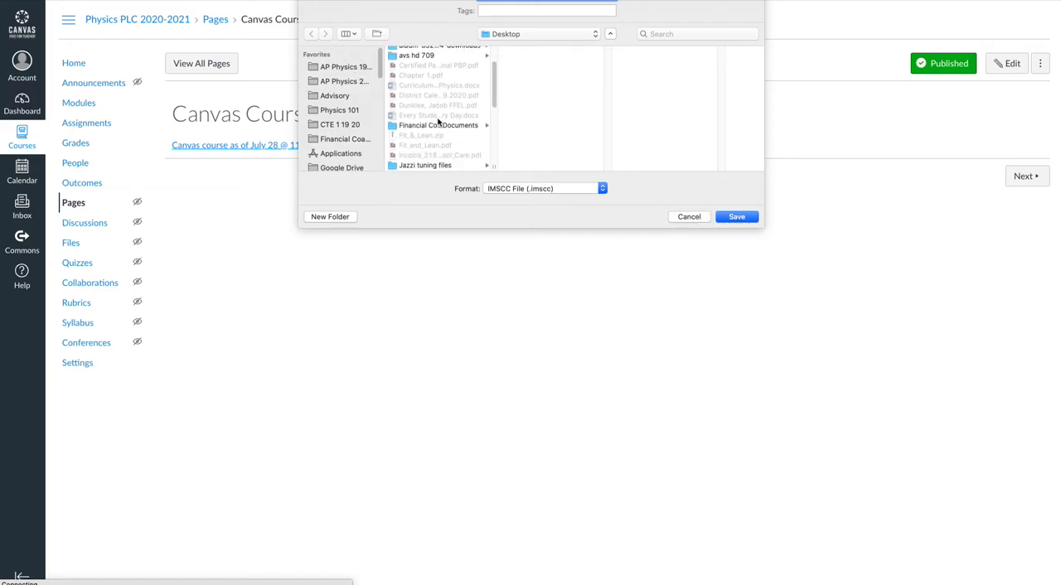
{"action": "scroll", "coordinate": [447, 118], "scroll_direction": "down", "scroll_amount": 3}
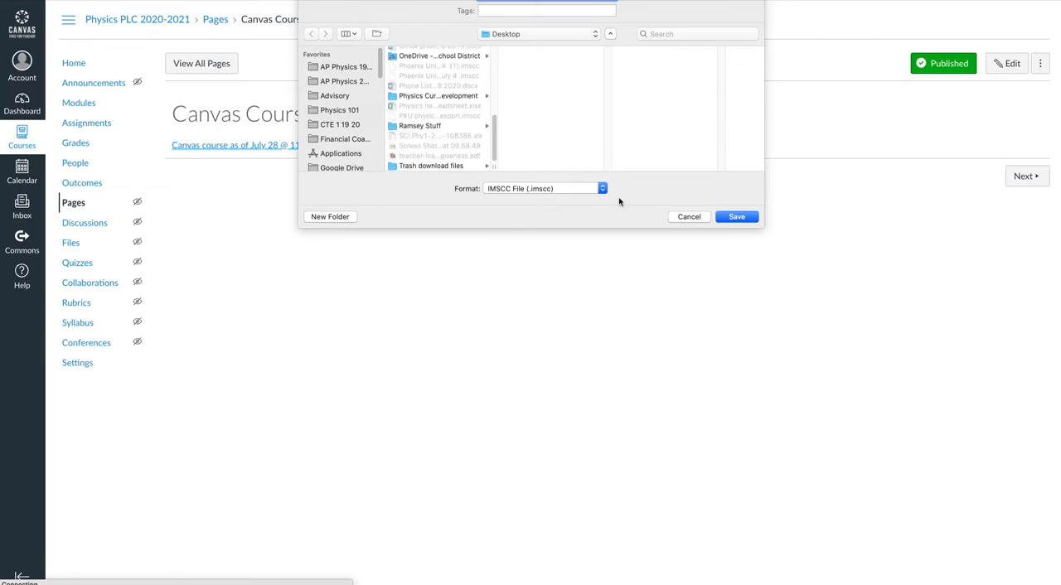
{"action": "left_click", "coordinate": [687, 218]}
{"action": "left_click", "coordinate": [199, 68]}
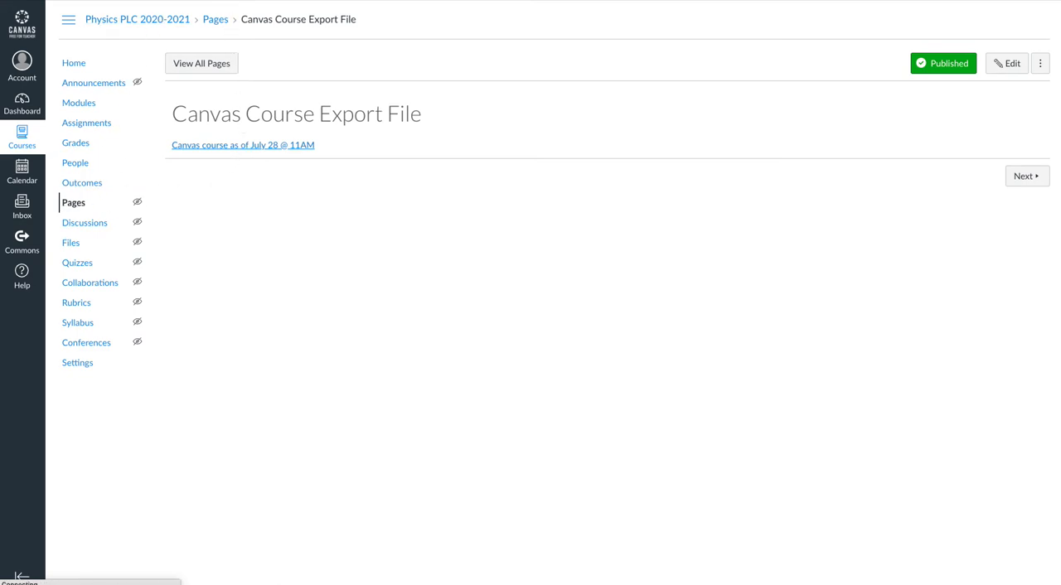
Step: Open the Import Content page from the settings of the Physics 2020 2021 course
{"action": "key", "text": "ctrl+Tab"}
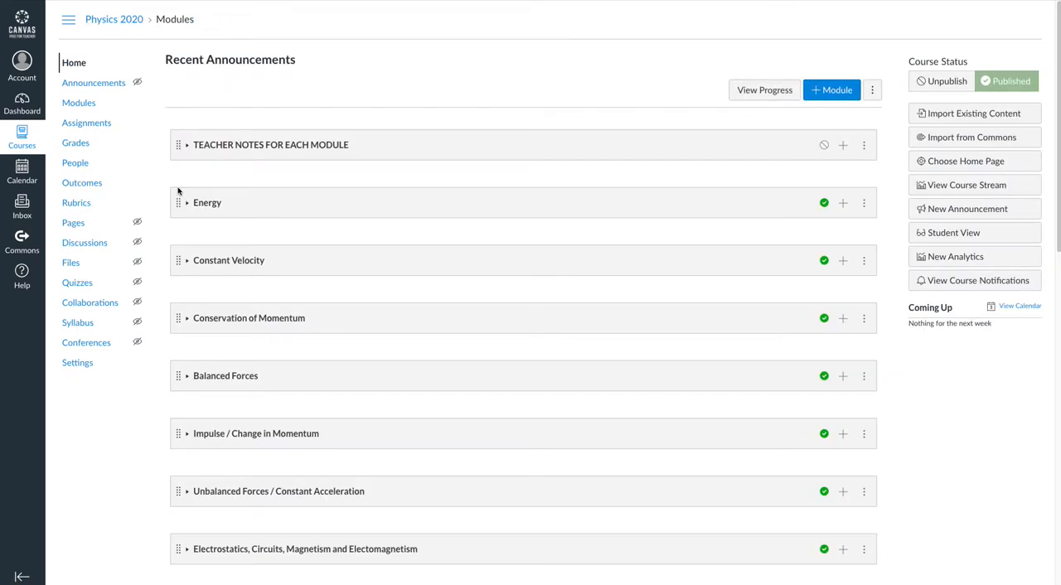
{"action": "left_click", "coordinate": [3, 111]}
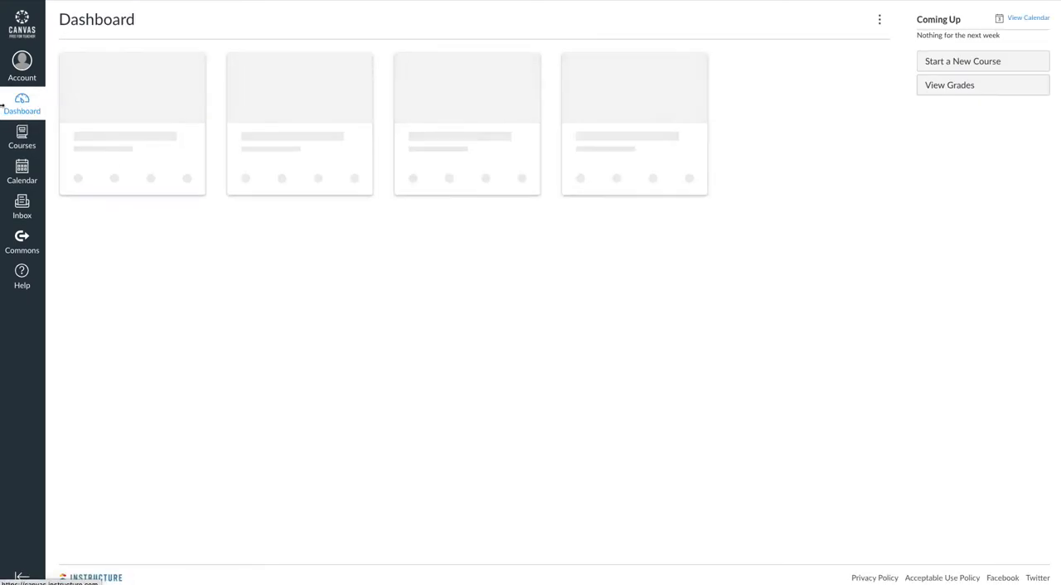
{"action": "left_click", "coordinate": [624, 185]}
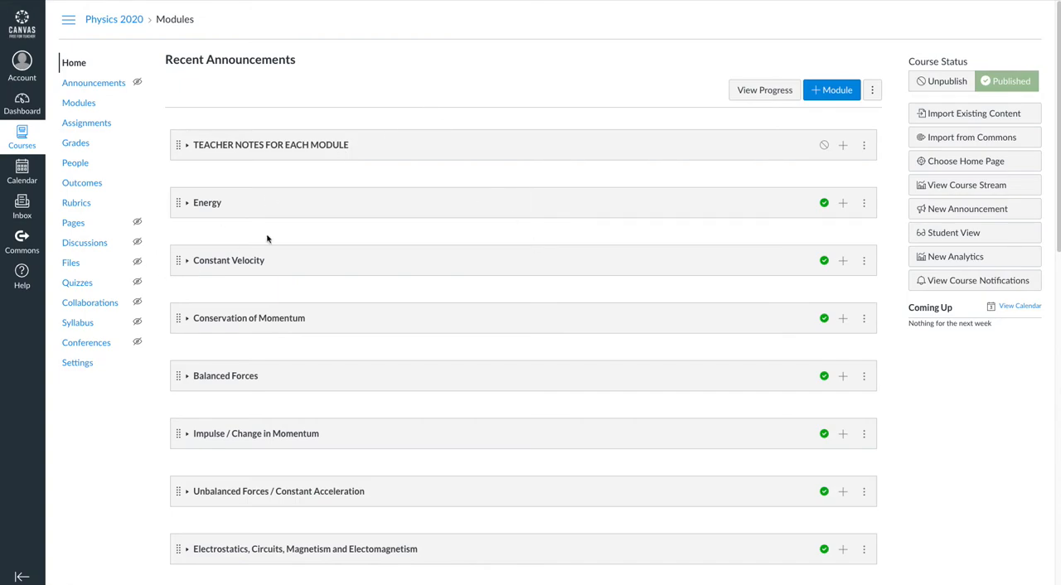
{"action": "left_click", "coordinate": [77, 366]}
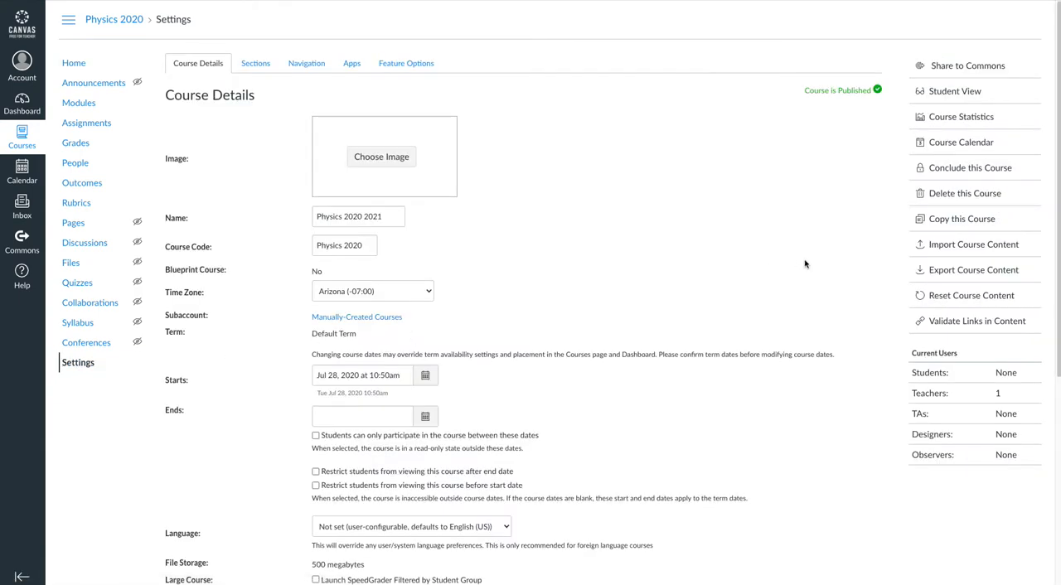
{"action": "left_click", "coordinate": [960, 252]}
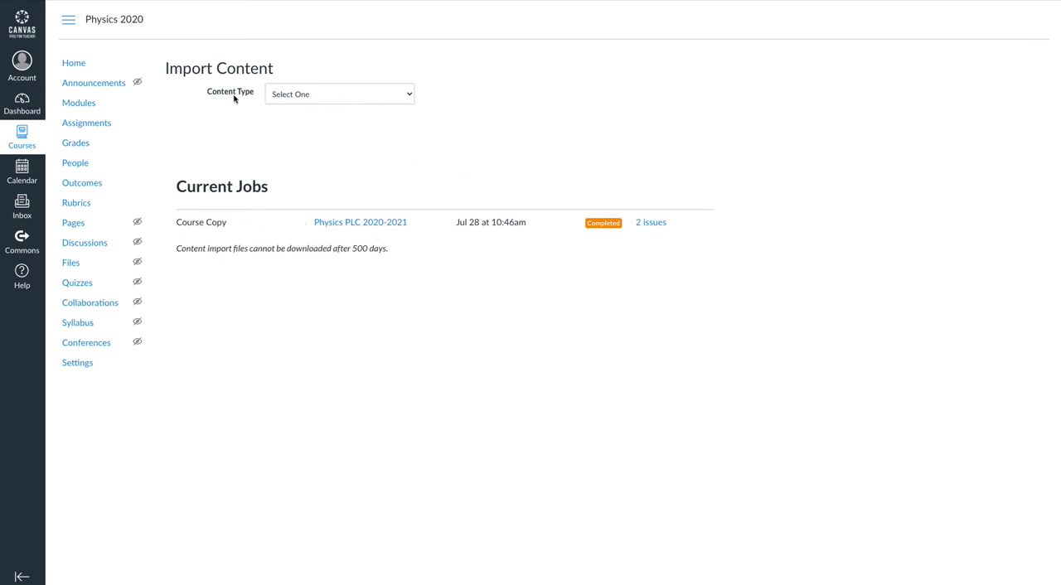
Step: Set the content type to Canvas Course Export Package and choose the PXU physics export.imscc file from the Desktop as source
{"action": "left_click", "coordinate": [284, 92]}
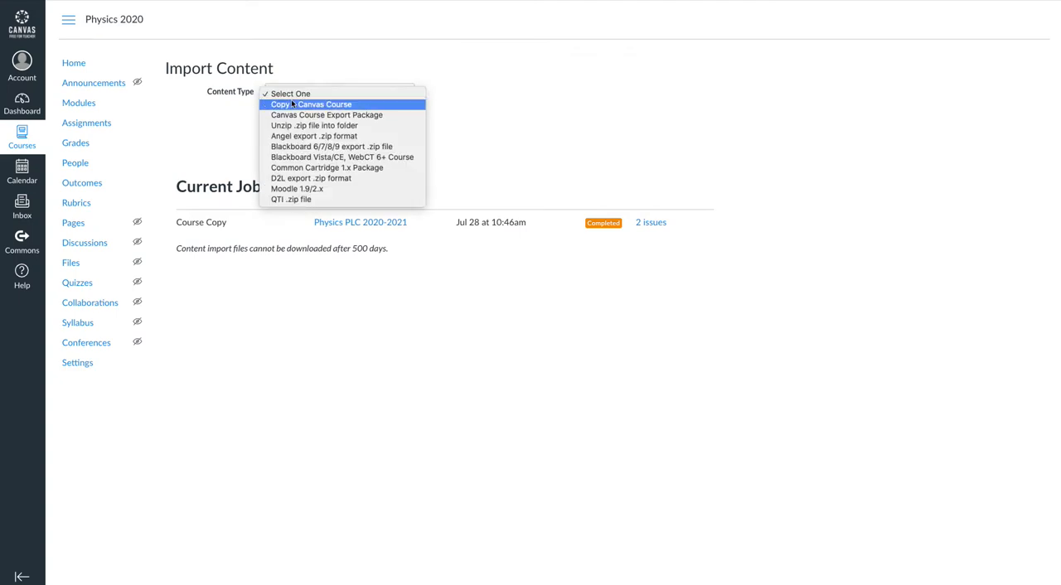
{"action": "left_click", "coordinate": [292, 115]}
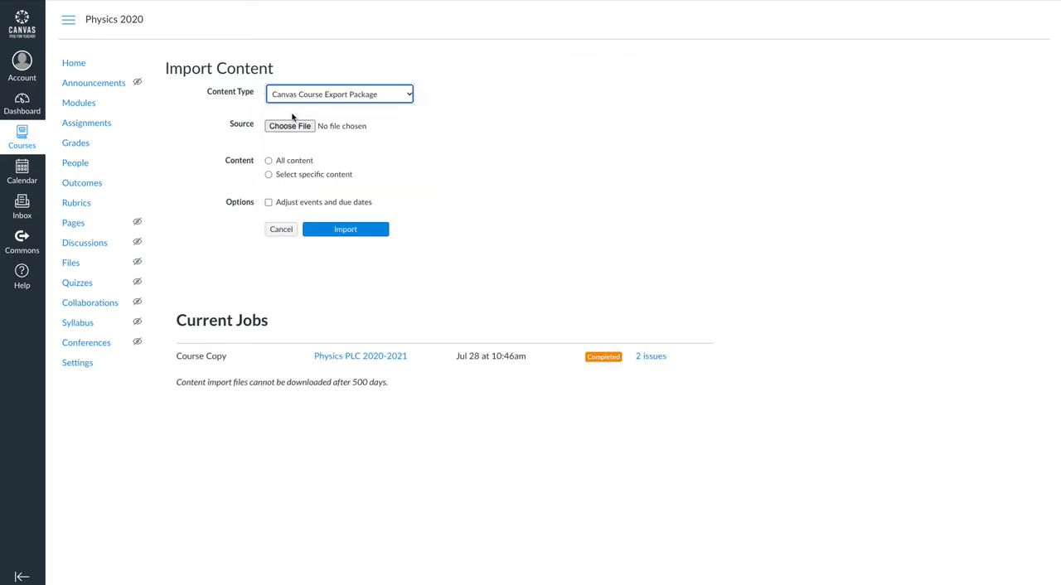
{"action": "left_click", "coordinate": [291, 126]}
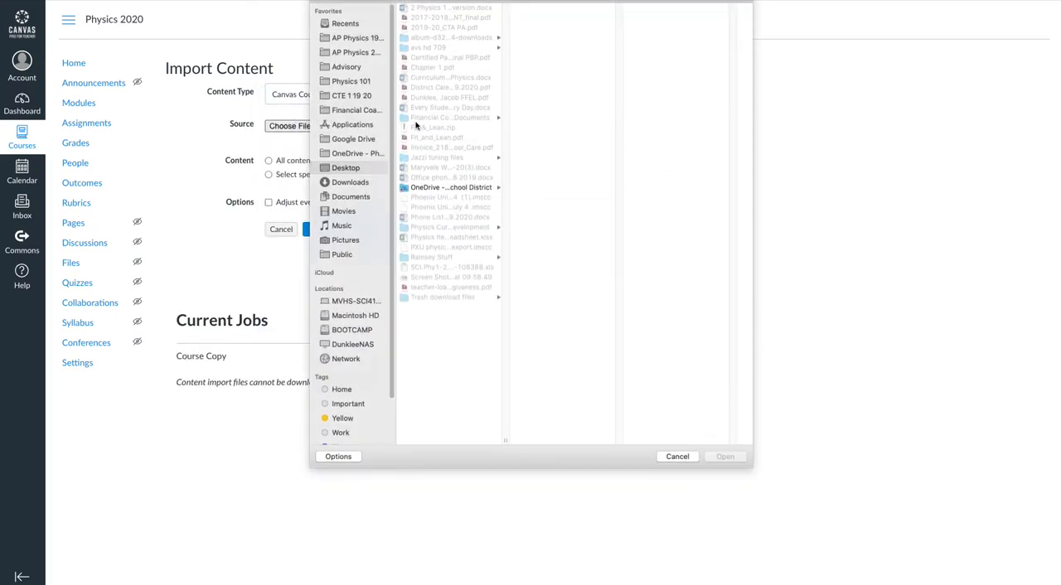
{"action": "left_click", "coordinate": [441, 250]}
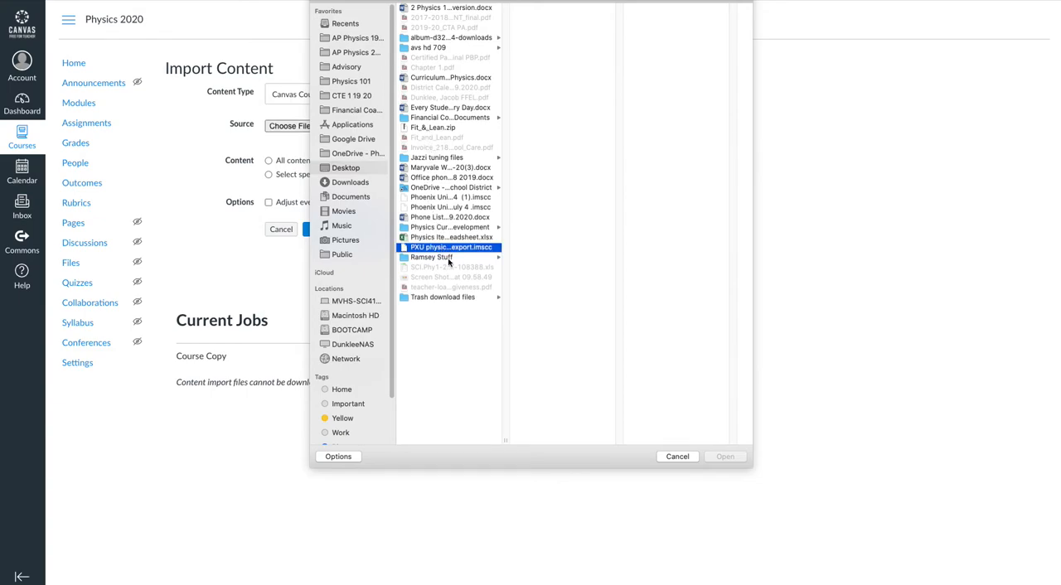
{"action": "left_click", "coordinate": [734, 459]}
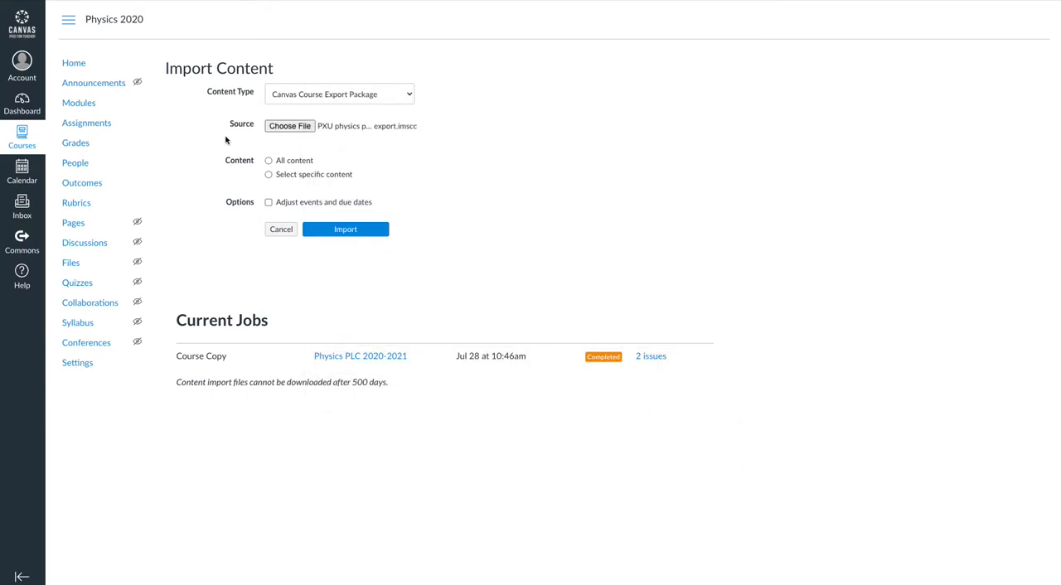
Step: Import the package with specific content selection, adjusting events and due dates by removing dates
{"action": "left_click", "coordinate": [268, 174]}
{"action": "left_click", "coordinate": [304, 202]}
{"action": "left_click", "coordinate": [315, 246]}
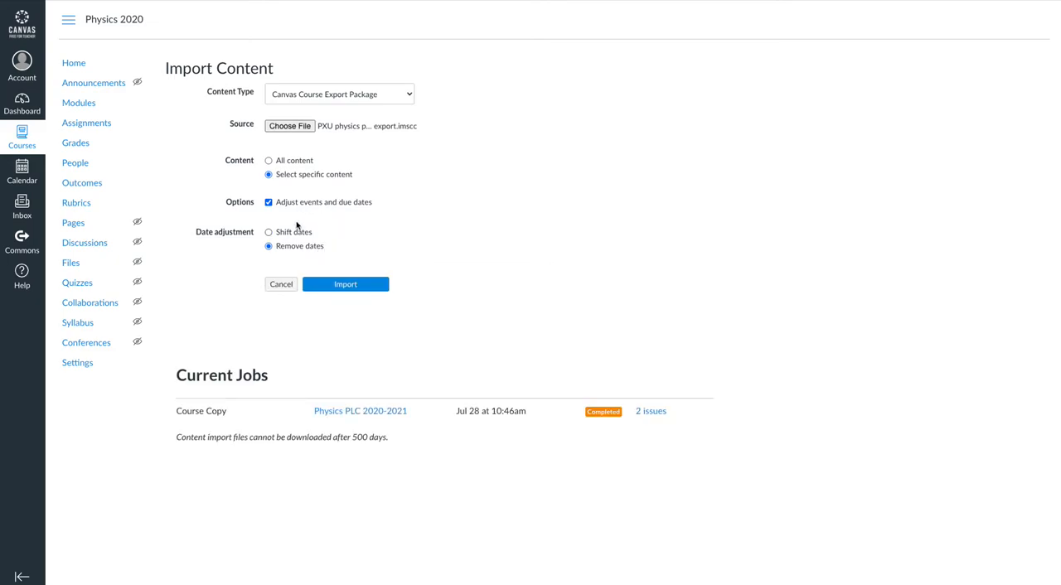
{"action": "left_click", "coordinate": [361, 286]}
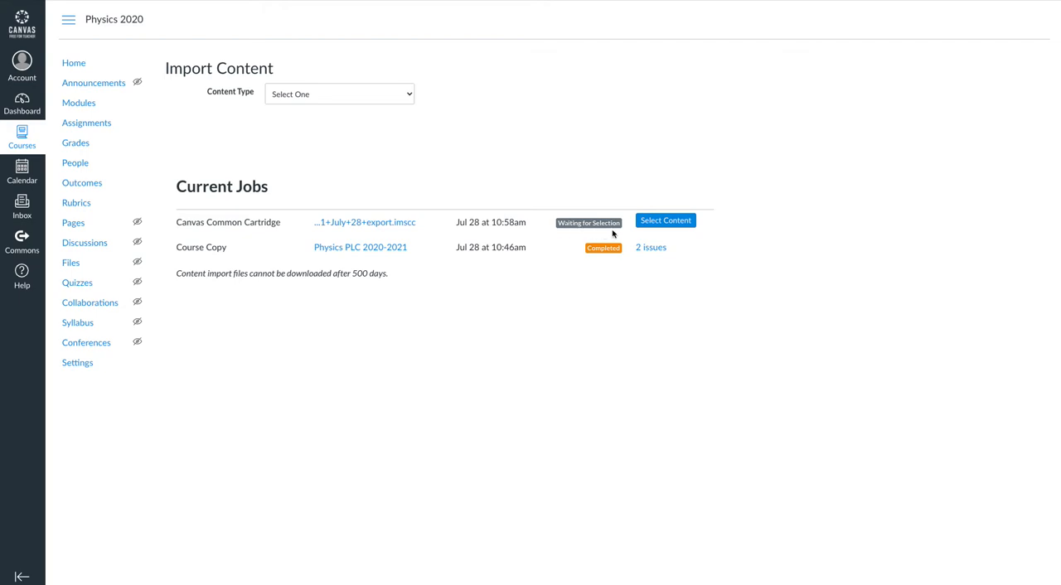
Step: Open the content selection for the waiting import job, look through the module list and select all modules
{"action": "left_click", "coordinate": [660, 223]}
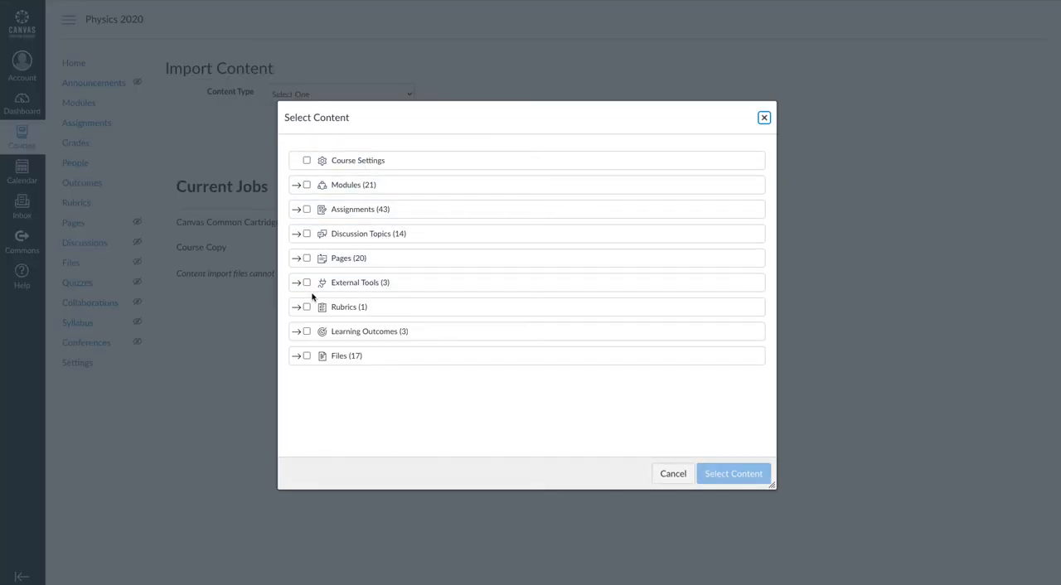
{"action": "left_click", "coordinate": [297, 186]}
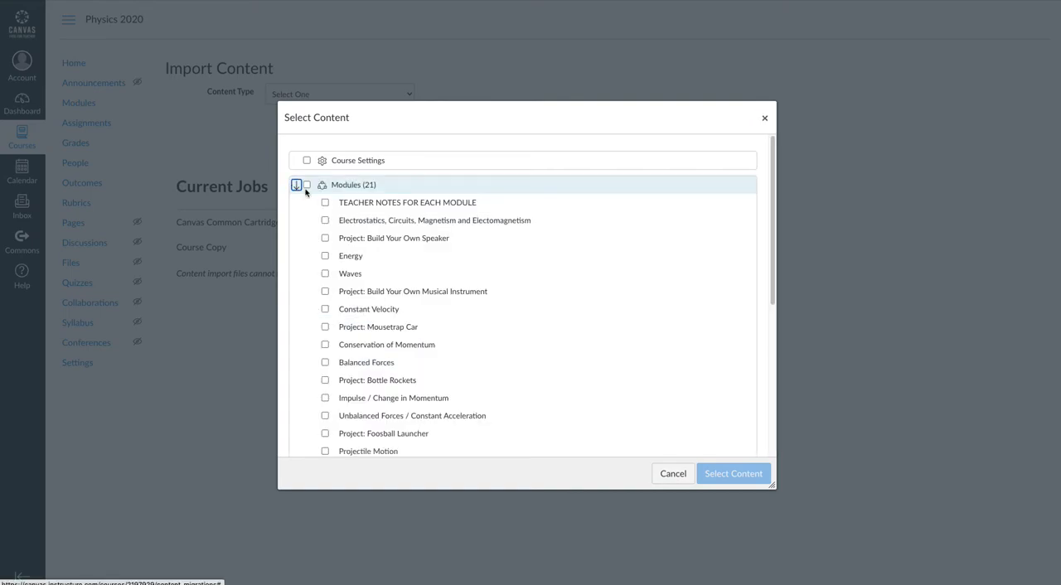
{"action": "scroll", "coordinate": [436, 344], "scroll_direction": "down", "scroll_amount": 5}
{"action": "scroll", "coordinate": [439, 353], "scroll_direction": "up", "scroll_amount": 1}
{"action": "scroll", "coordinate": [440, 358], "scroll_direction": "up", "scroll_amount": 3}
{"action": "scroll", "coordinate": [437, 378], "scroll_direction": "down", "scroll_amount": 3}
{"action": "scroll", "coordinate": [430, 398], "scroll_direction": "up", "scroll_amount": 4}
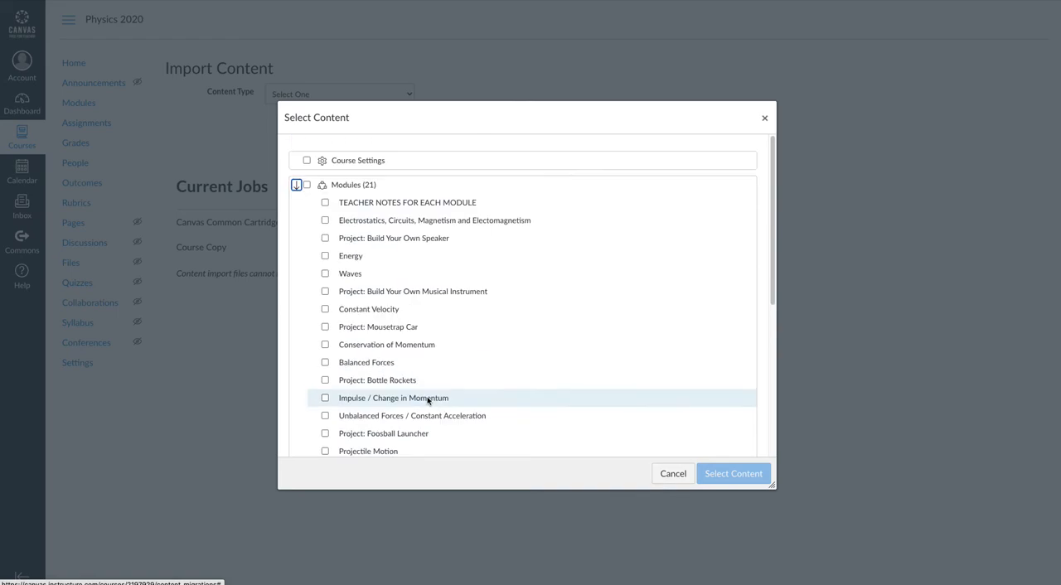
{"action": "left_click", "coordinate": [306, 185]}
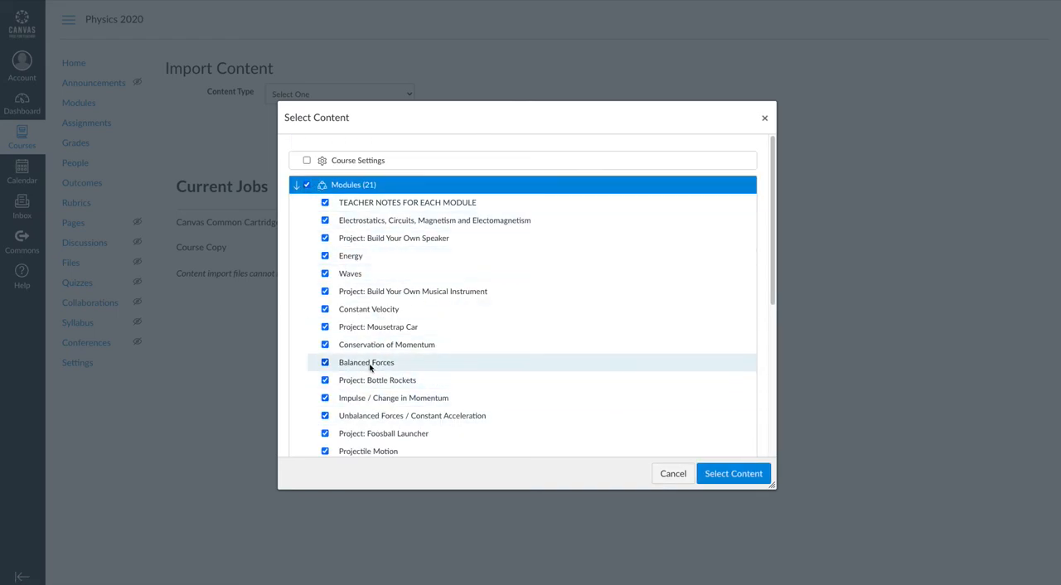
Step: Try excluding and re-including the Build Your Own Musical Instrument and Constant Velocity modules, and clear the whole module selection
{"action": "left_click", "coordinate": [325, 291]}
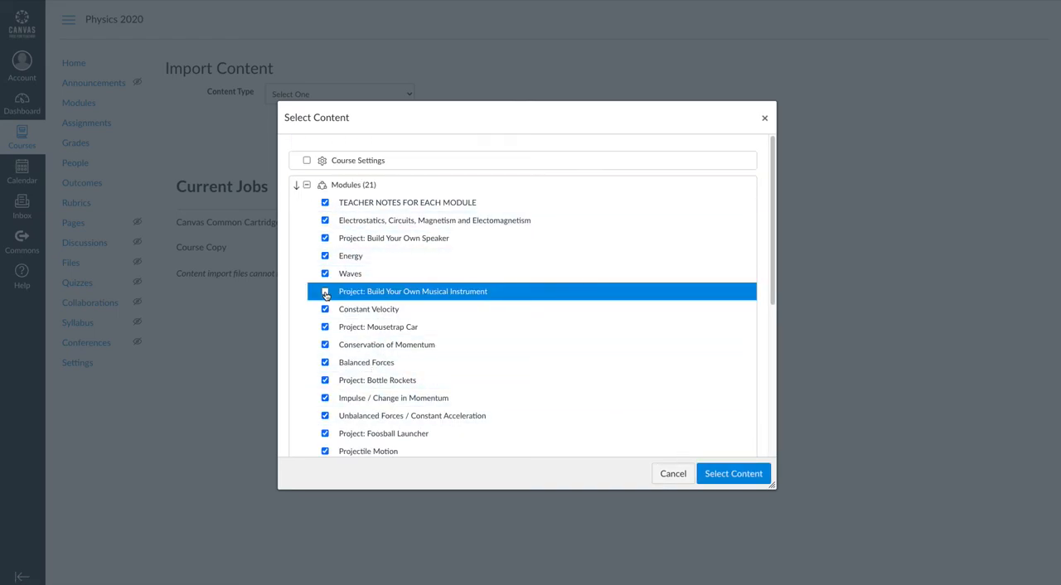
{"action": "left_click", "coordinate": [325, 292]}
{"action": "left_click", "coordinate": [325, 309]}
{"action": "left_click", "coordinate": [324, 309]}
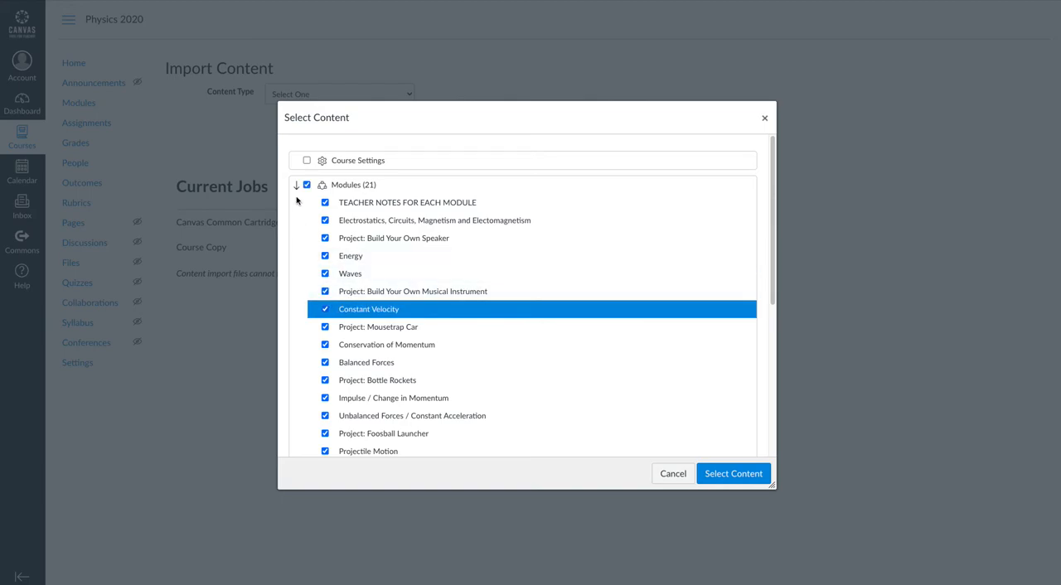
{"action": "left_click", "coordinate": [295, 184]}
{"action": "left_click", "coordinate": [307, 185]}
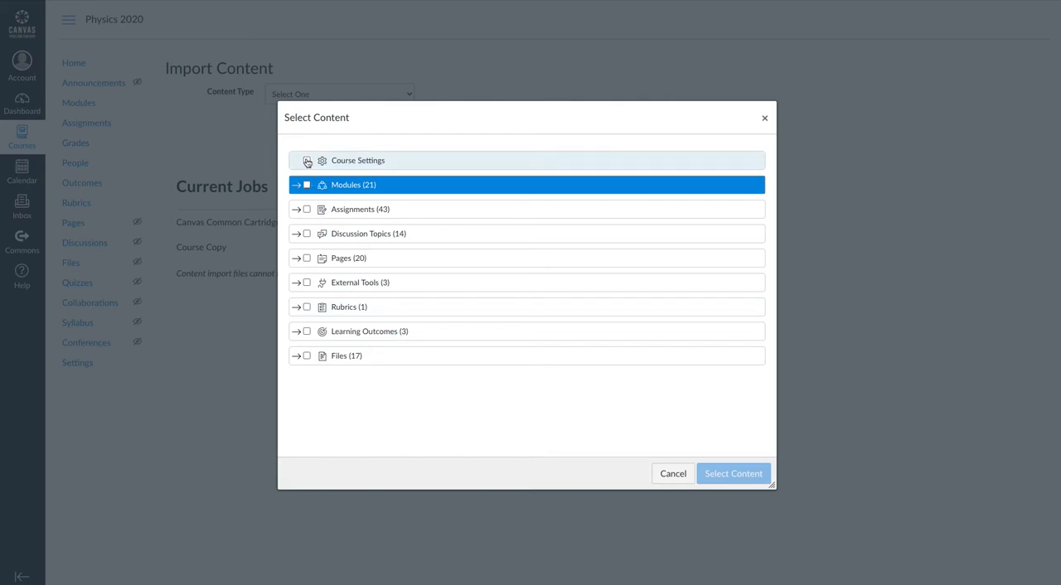
Step: Try selecting every content category from Course Settings through Files, and cancel the content selection
{"action": "left_click", "coordinate": [307, 160]}
{"action": "left_click", "coordinate": [307, 185]}
{"action": "left_click", "coordinate": [307, 209]}
{"action": "left_click", "coordinate": [307, 234]}
{"action": "left_click", "coordinate": [306, 258]}
{"action": "left_click", "coordinate": [307, 283]}
{"action": "left_click", "coordinate": [307, 306]}
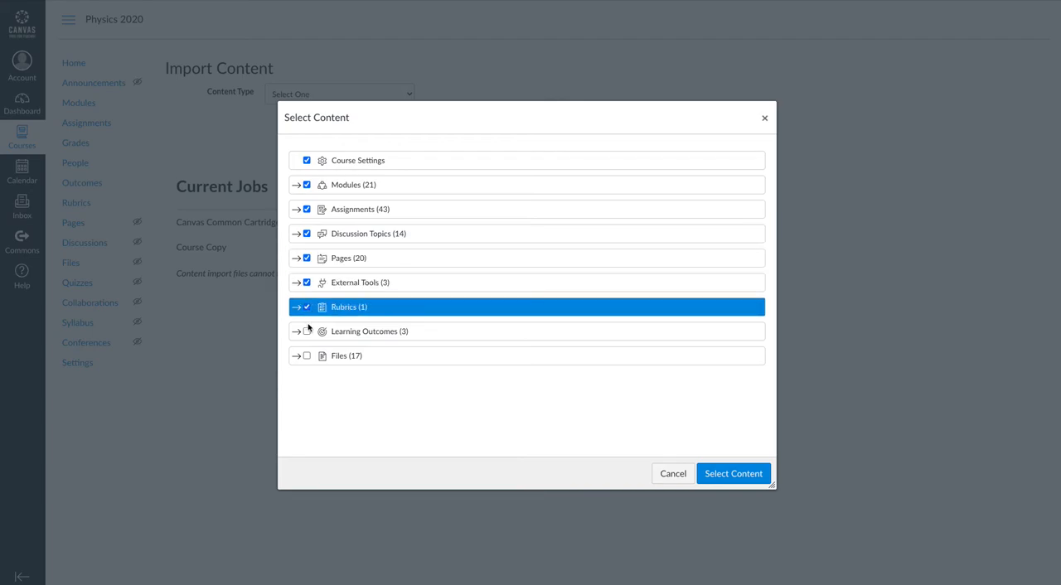
{"action": "left_click", "coordinate": [307, 332]}
{"action": "left_click", "coordinate": [307, 355]}
{"action": "left_click", "coordinate": [296, 355]}
{"action": "left_click", "coordinate": [296, 356]}
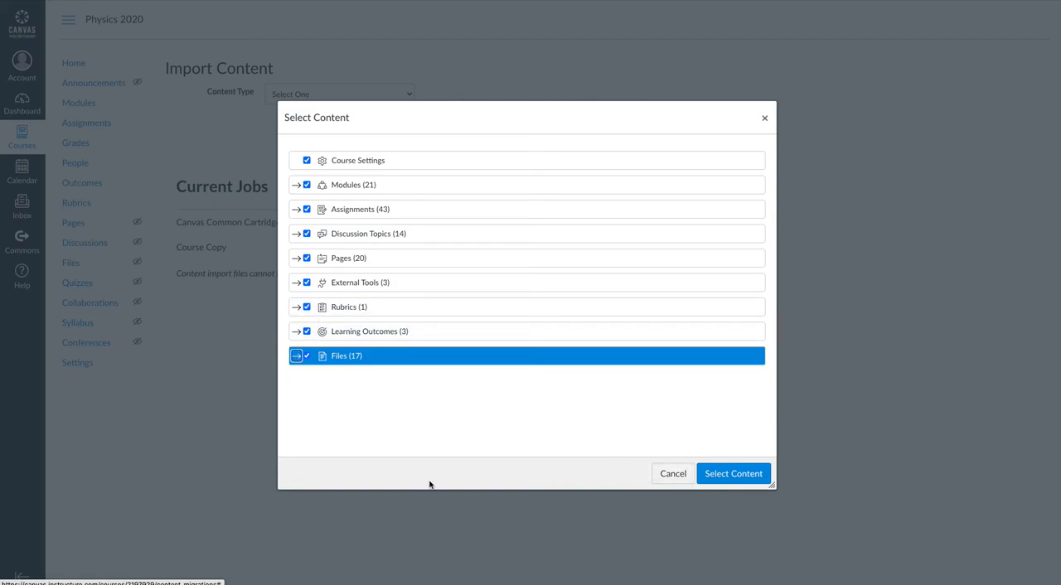
{"action": "left_click", "coordinate": [672, 475]}
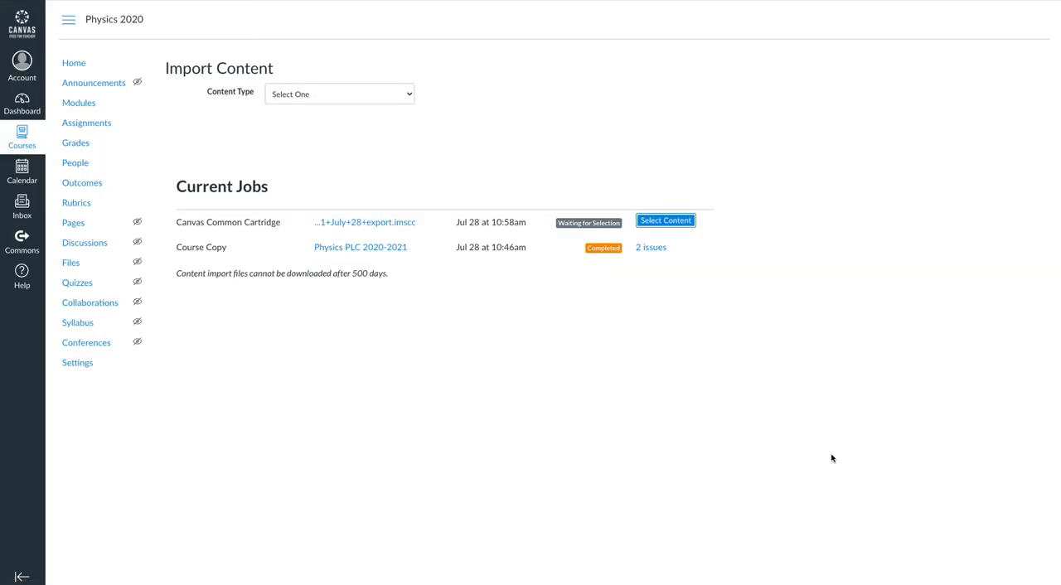
Step: Show the additional options in the course's settings and examine the self-enrollment URL and student permission options
{"action": "left_click", "coordinate": [308, 329]}
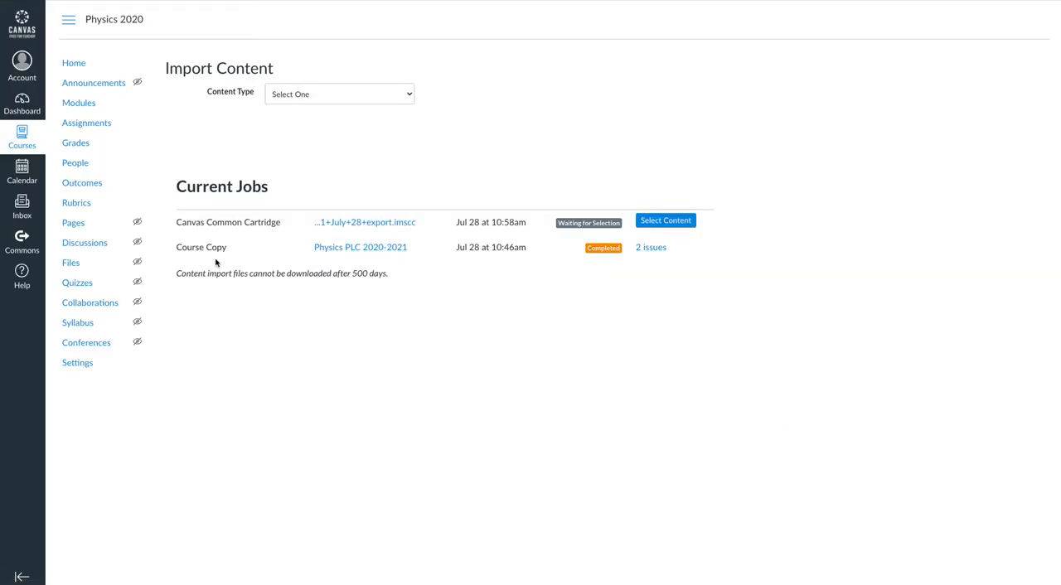
{"action": "left_click", "coordinate": [72, 368]}
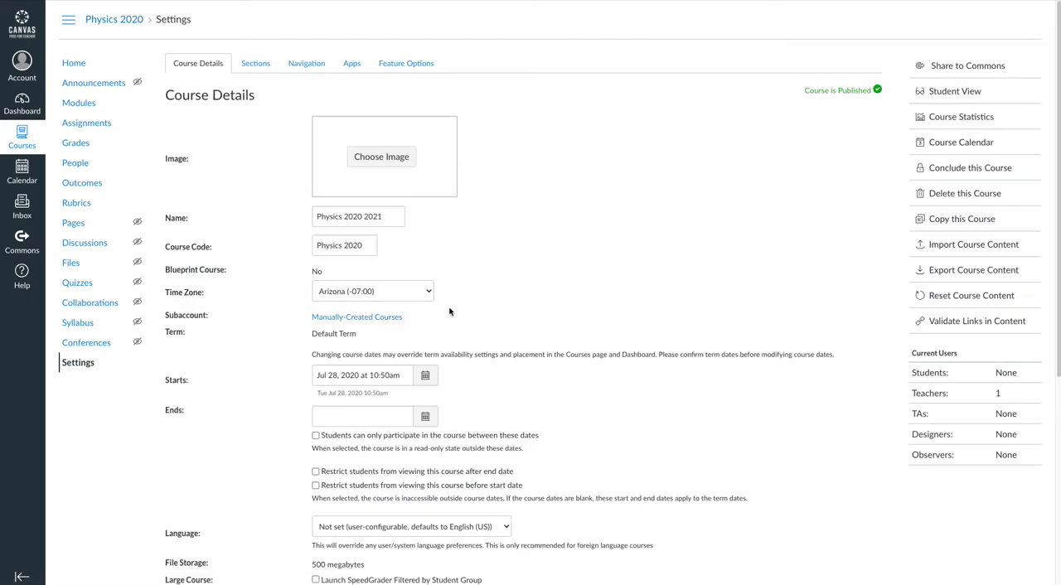
{"action": "scroll", "coordinate": [482, 280], "scroll_direction": "down", "scroll_amount": 4}
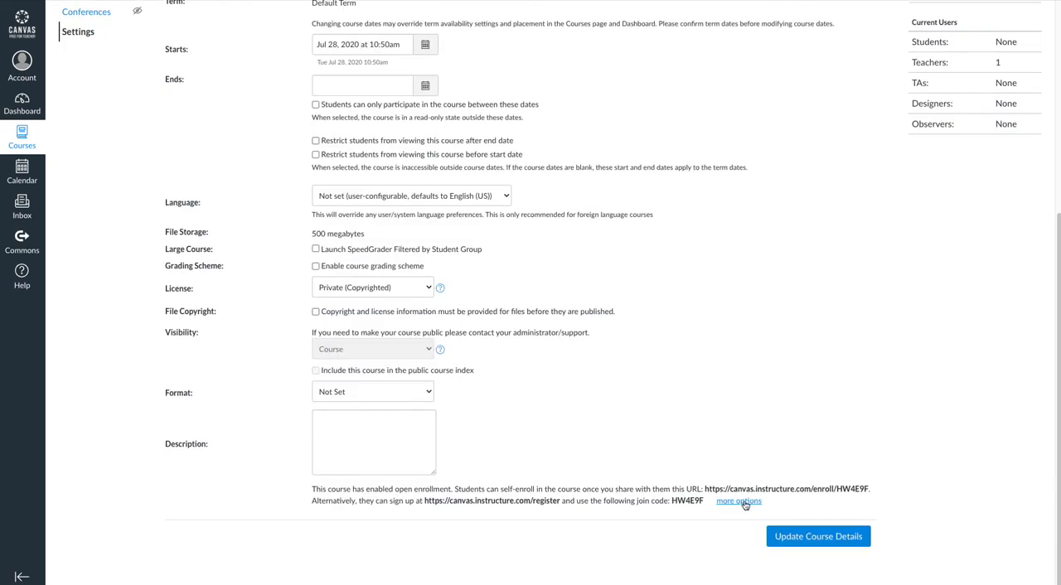
{"action": "left_click", "coordinate": [740, 502]}
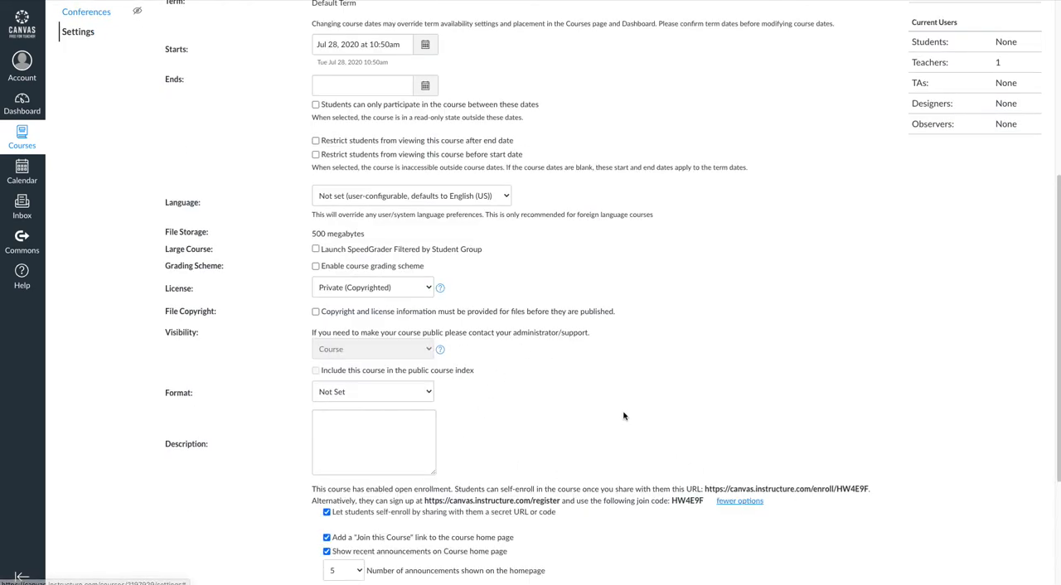
{"action": "scroll", "coordinate": [630, 409], "scroll_direction": "down", "scroll_amount": 2}
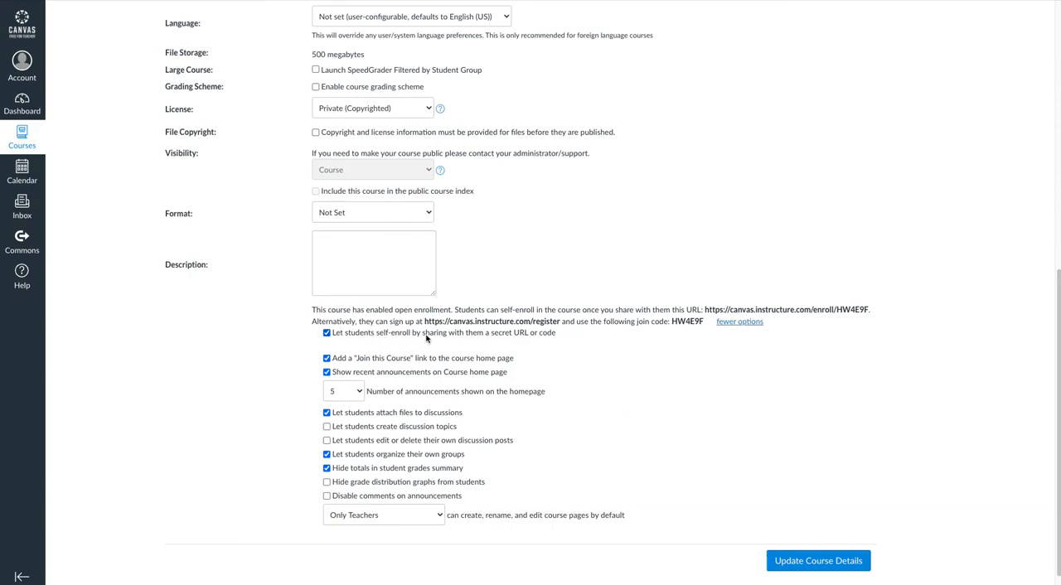
{"action": "left_click_drag", "start_coordinate": [703, 310], "coordinate": [869, 311]}
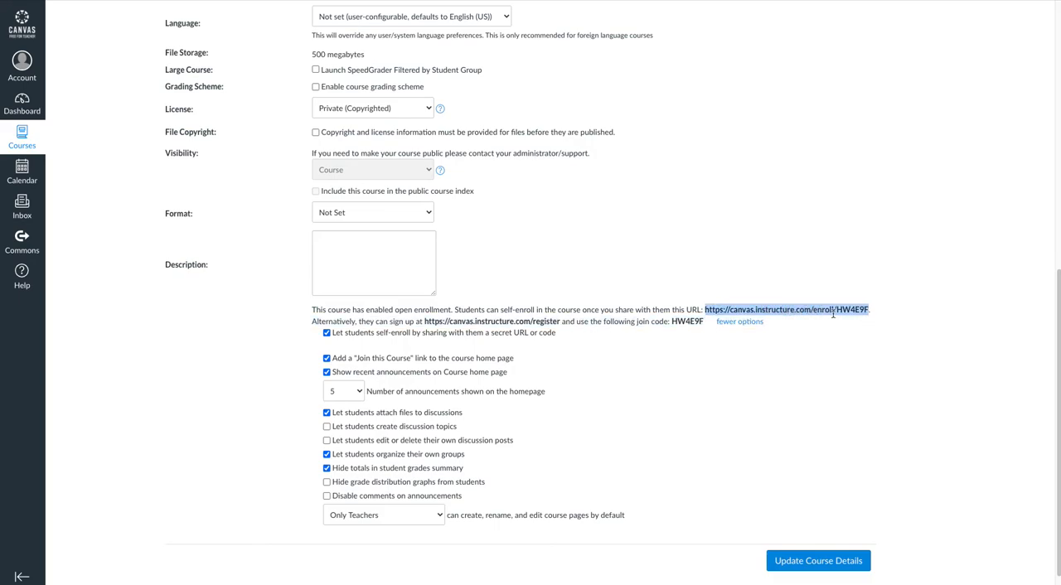
{"action": "left_click", "coordinate": [451, 365]}
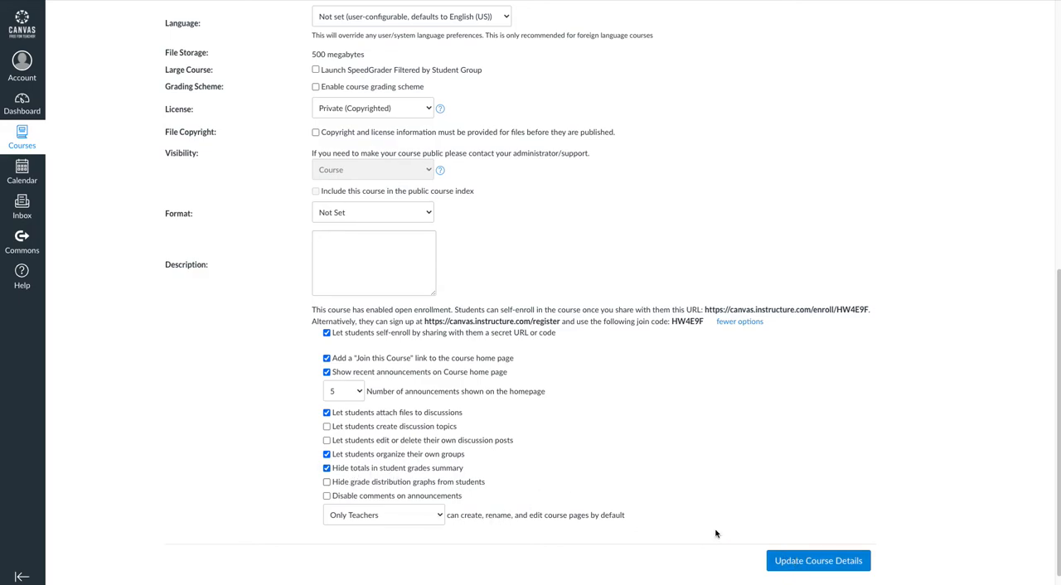
Step: Save the course details and enter 2nd Period as the name for a new section in the course sections
{"action": "left_click", "coordinate": [818, 561]}
{"action": "left_click", "coordinate": [256, 63]}
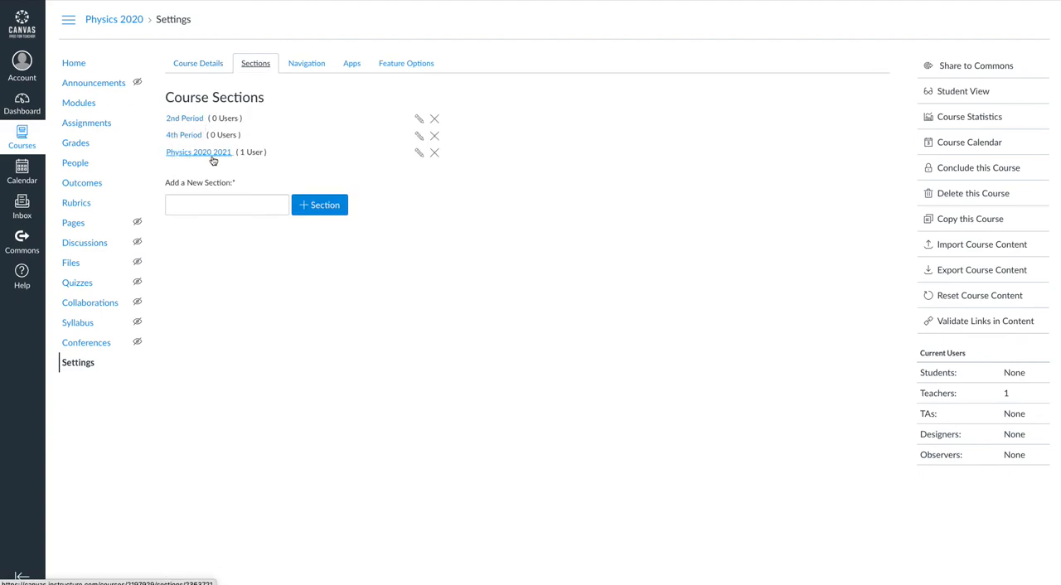
{"action": "left_click", "coordinate": [208, 205]}
{"action": "left_click", "coordinate": [264, 222]}
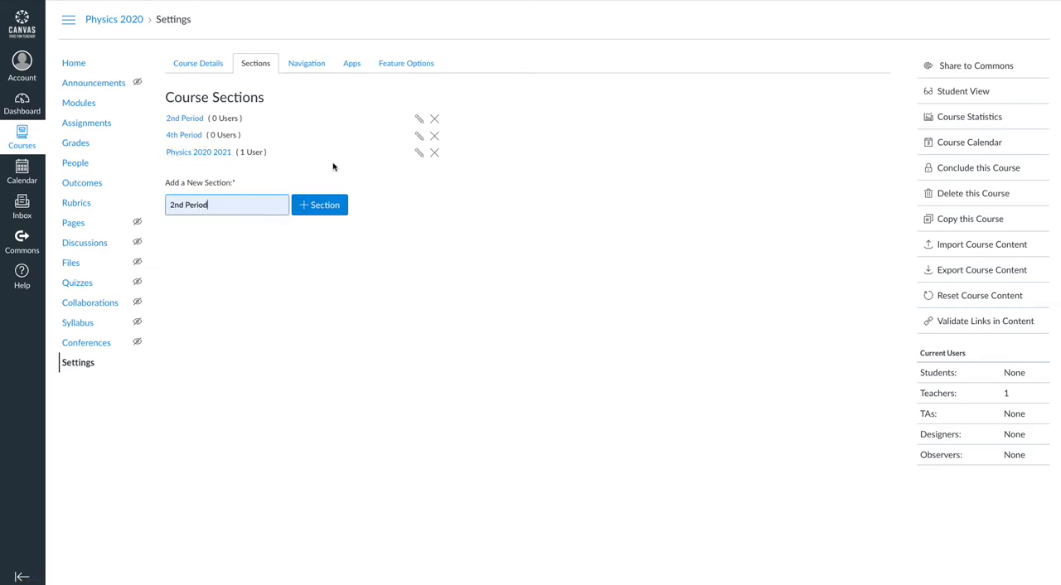
{"action": "left_click", "coordinate": [255, 248]}
Step: Examine the course navigation items and the feature options in the course settings
{"action": "left_click", "coordinate": [293, 69]}
{"action": "scroll", "coordinate": [464, 196], "scroll_direction": "down", "scroll_amount": 1}
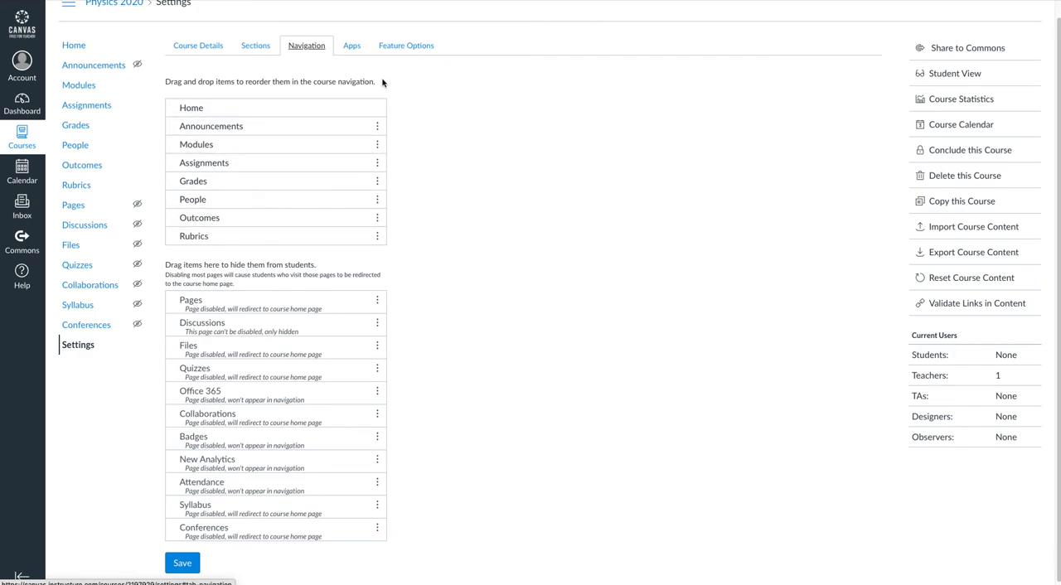
{"action": "left_click", "coordinate": [404, 47]}
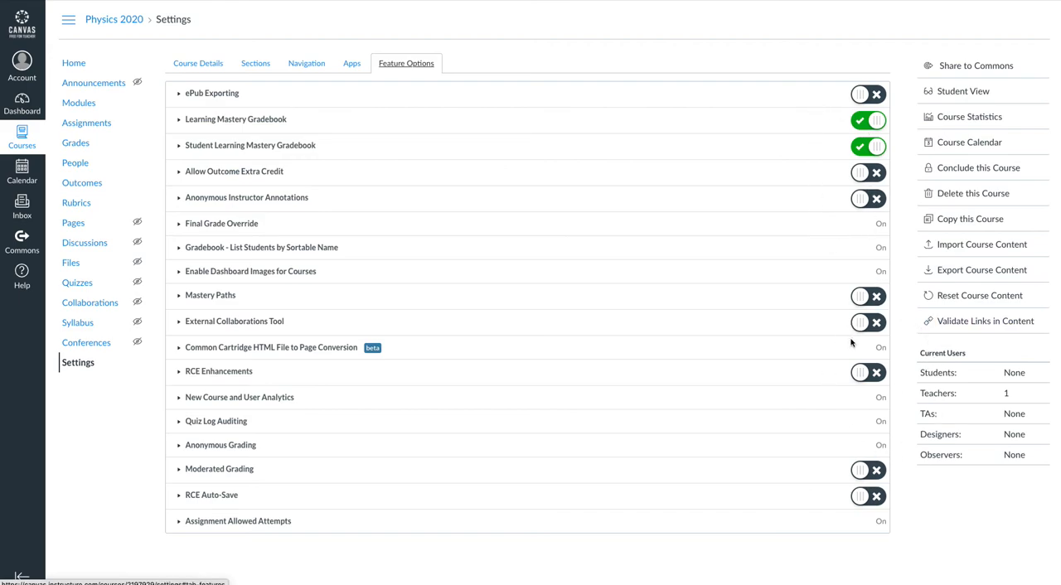
Step: Browse the external apps available to the course, filter them to the installed ones and show all of them again
{"action": "left_click", "coordinate": [350, 63]}
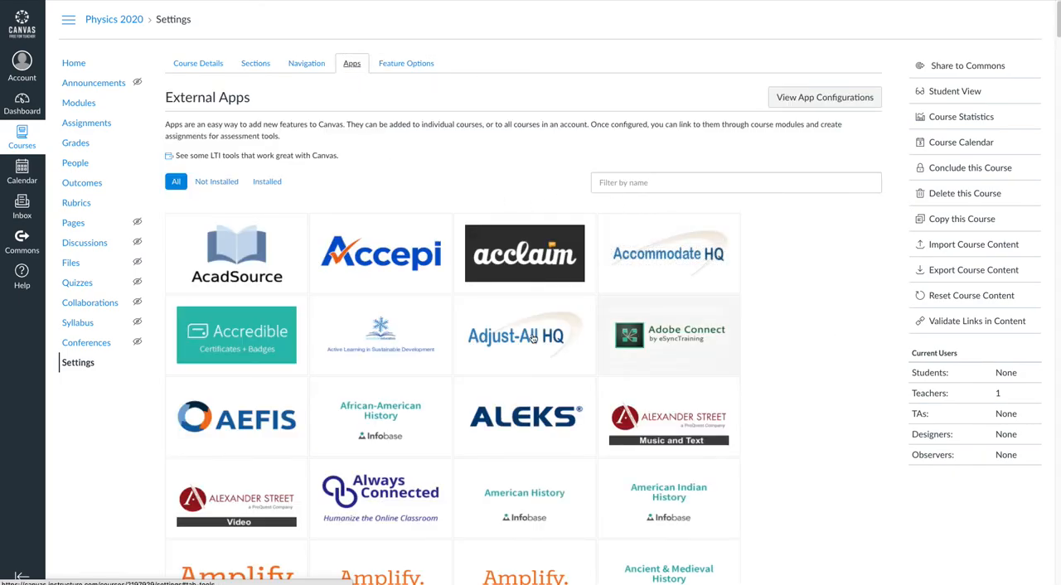
{"action": "scroll", "coordinate": [694, 329], "scroll_direction": "down", "scroll_amount": 8}
{"action": "scroll", "coordinate": [697, 326], "scroll_direction": "up", "scroll_amount": 8}
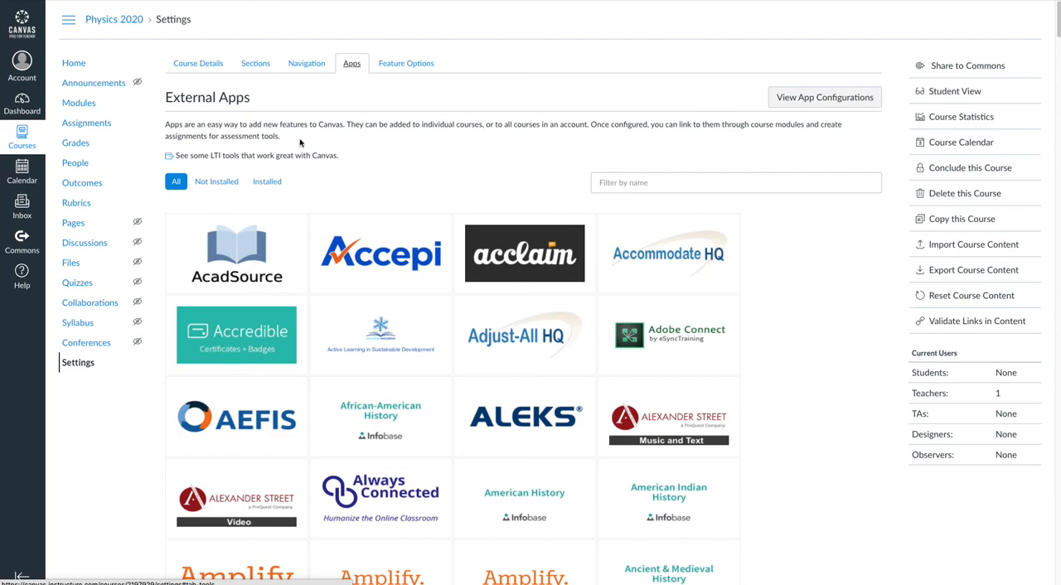
{"action": "left_click", "coordinate": [265, 190]}
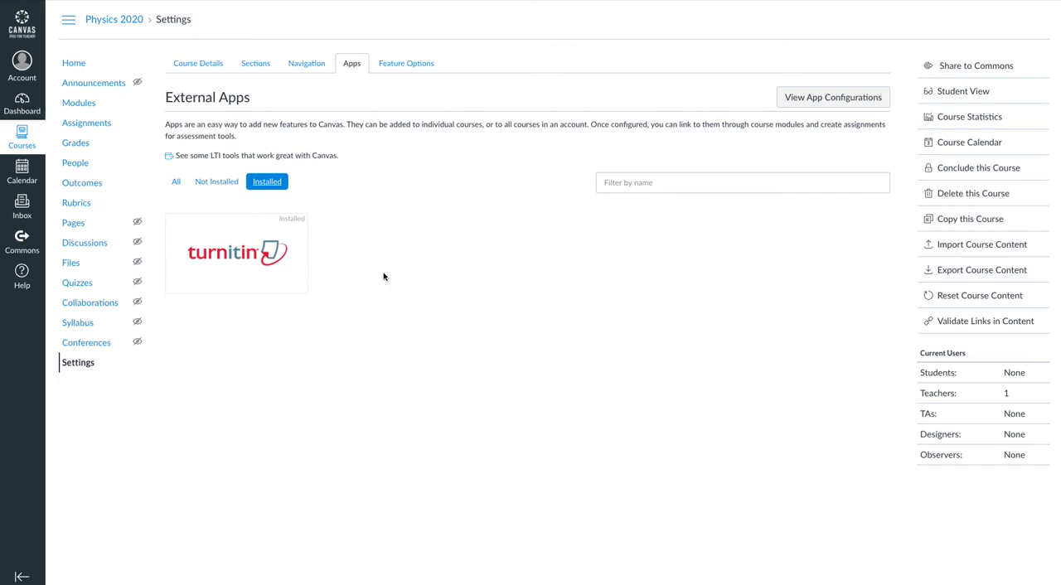
{"action": "left_click", "coordinate": [176, 182]}
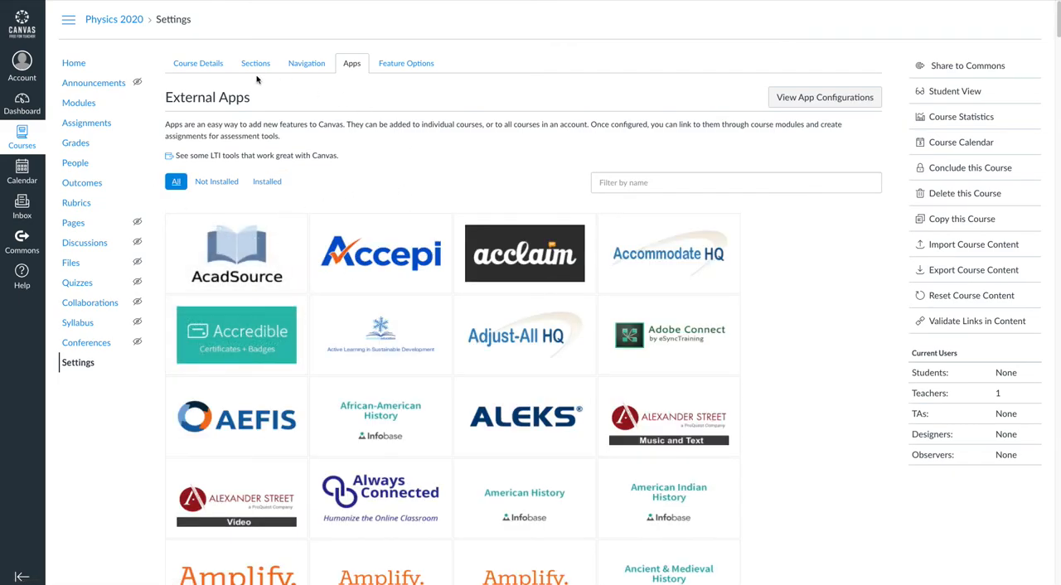
Step: Go back to the course details, preview the course home page in Student View and leave the student preview
{"action": "left_click", "coordinate": [193, 66]}
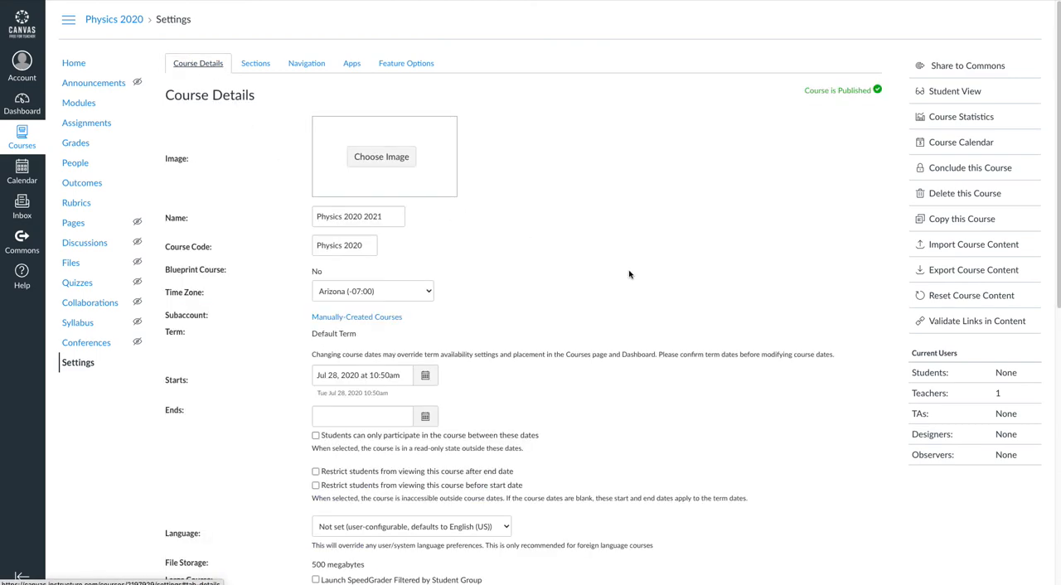
{"action": "left_click", "coordinate": [953, 94]}
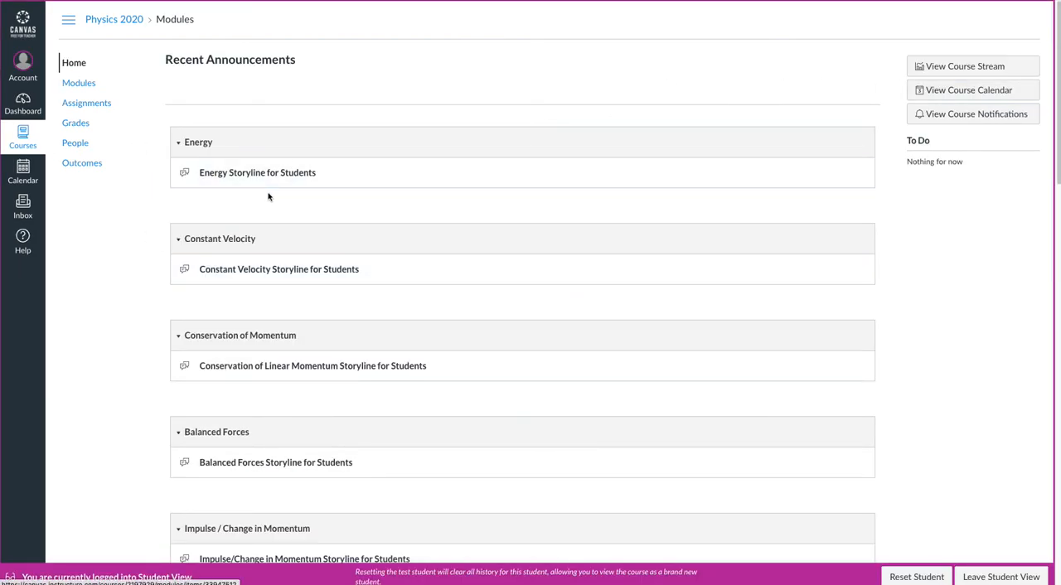
{"action": "scroll", "coordinate": [551, 220], "scroll_direction": "down", "scroll_amount": 1}
{"action": "left_click", "coordinate": [70, 64]}
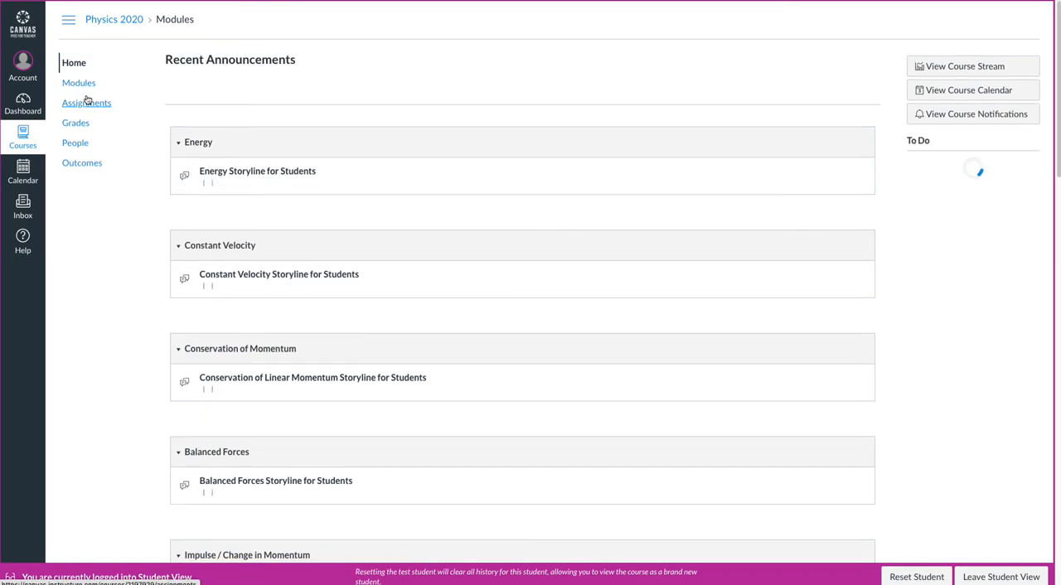
{"action": "left_click", "coordinate": [1003, 576]}
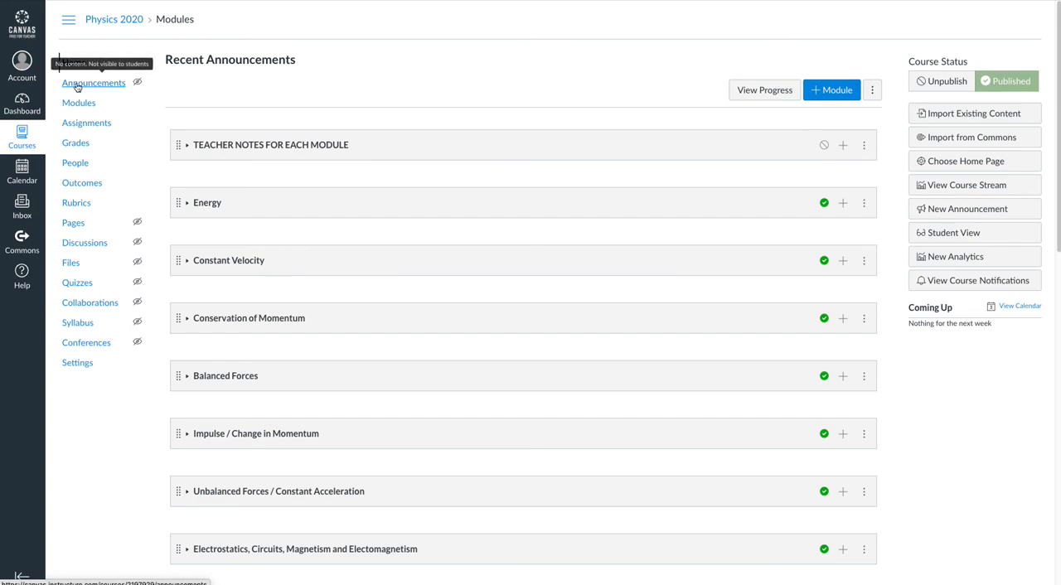
Step: Open the course home page and expand the Teacher Notes for Each Module module to look through its items
{"action": "left_click", "coordinate": [77, 103]}
{"action": "left_click", "coordinate": [73, 65]}
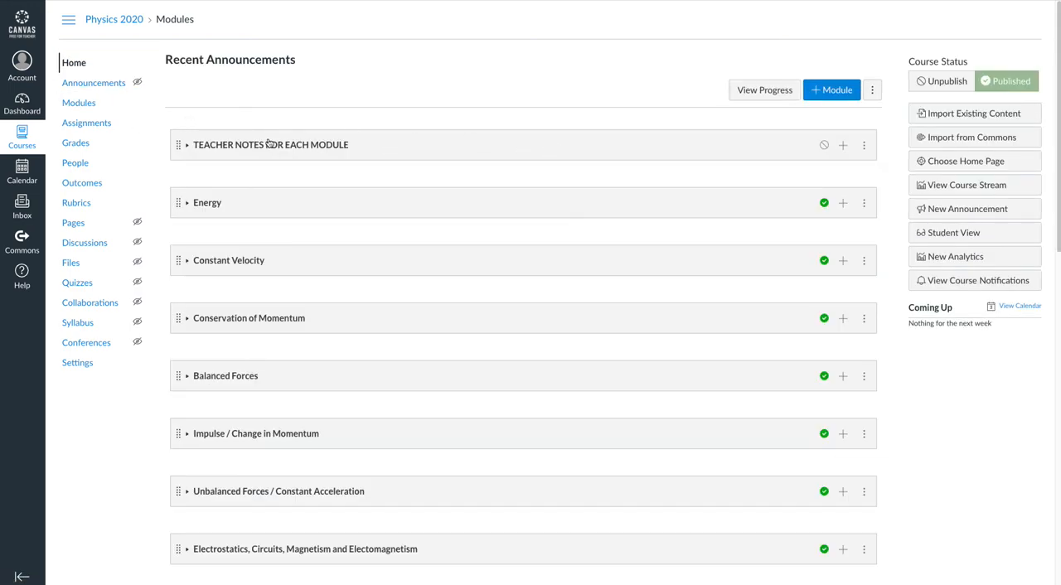
{"action": "left_click", "coordinate": [197, 147]}
{"action": "scroll", "coordinate": [848, 273], "scroll_direction": "down", "scroll_amount": 15}
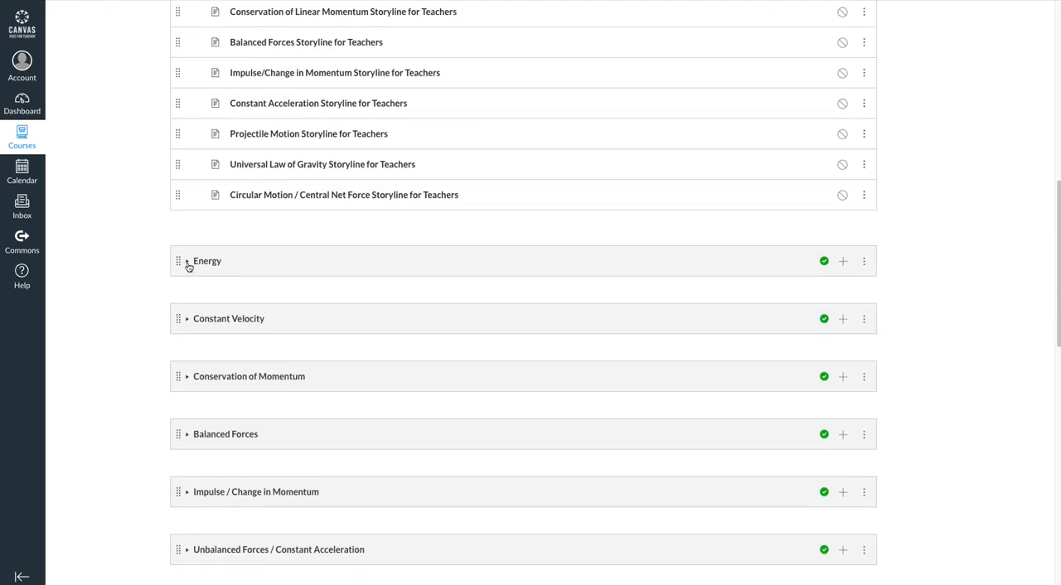
Step: Expand the Energy and Constant Velocity modules to examine their student storylines and PBA assignments
{"action": "left_click", "coordinate": [188, 261]}
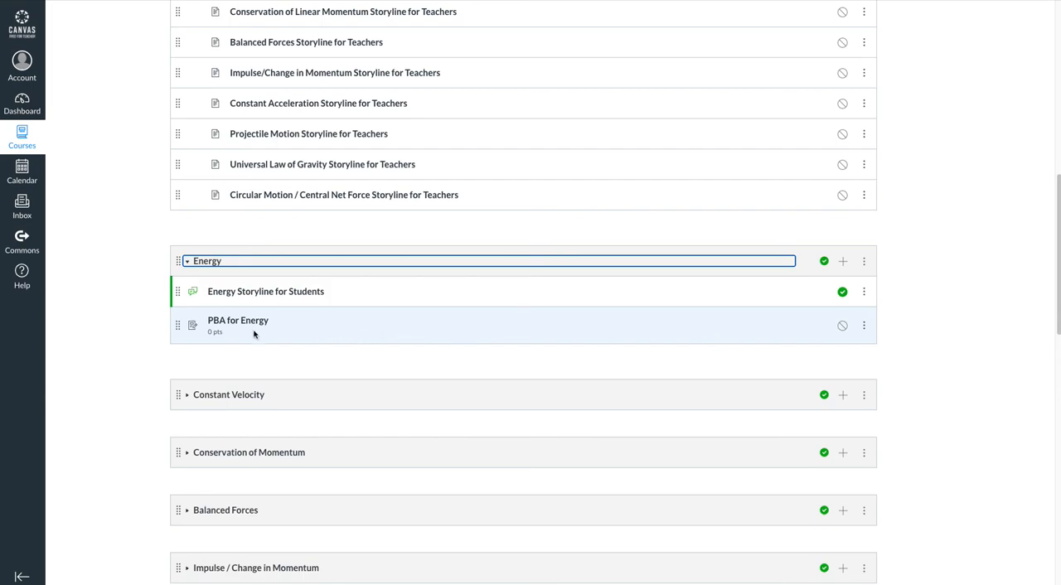
{"action": "left_click", "coordinate": [189, 395]}
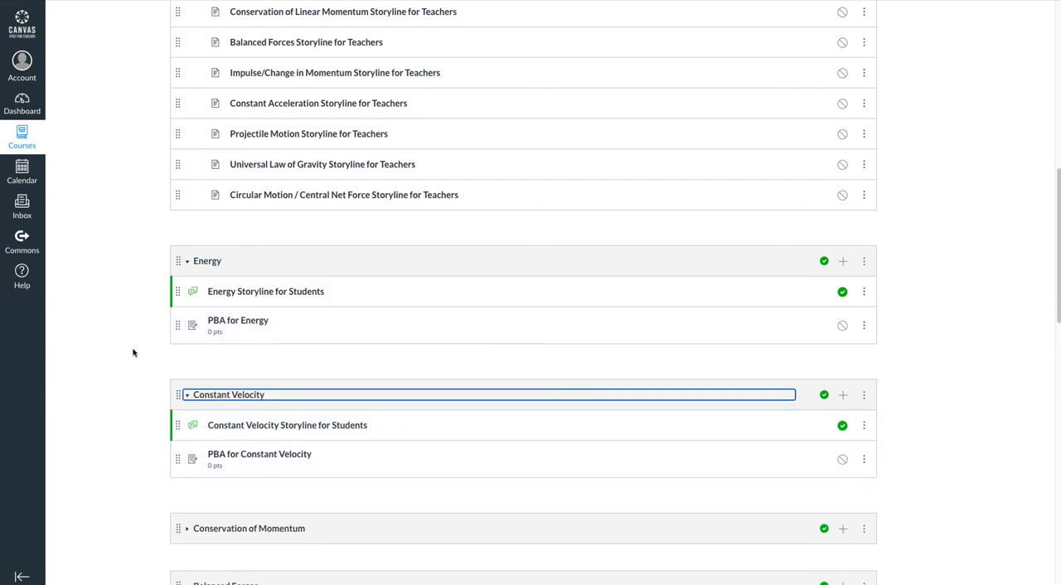
{"action": "scroll", "coordinate": [138, 325], "scroll_direction": "down", "scroll_amount": 3}
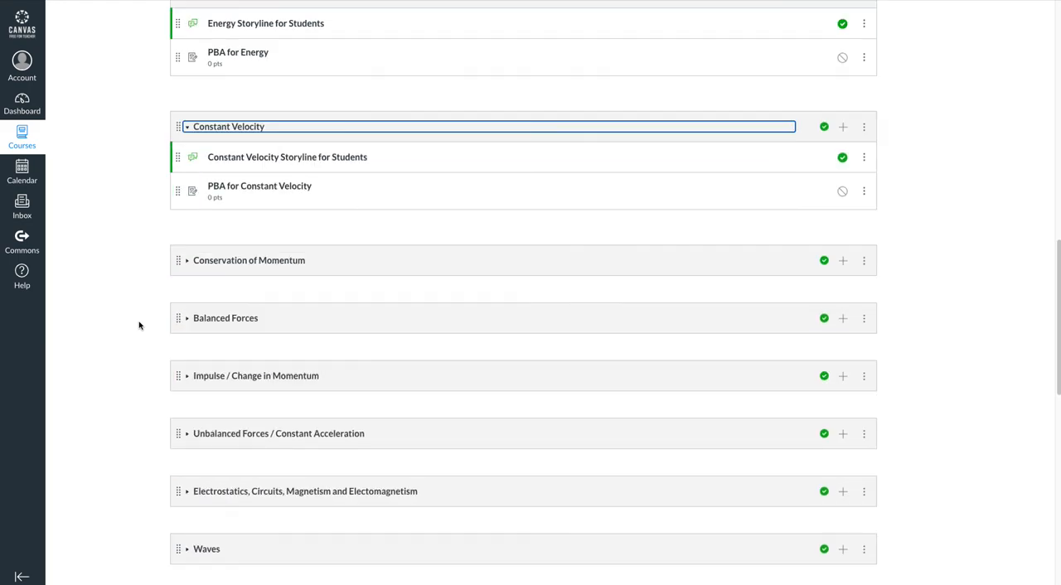
{"action": "scroll", "coordinate": [162, 404], "scroll_direction": "down", "scroll_amount": 2}
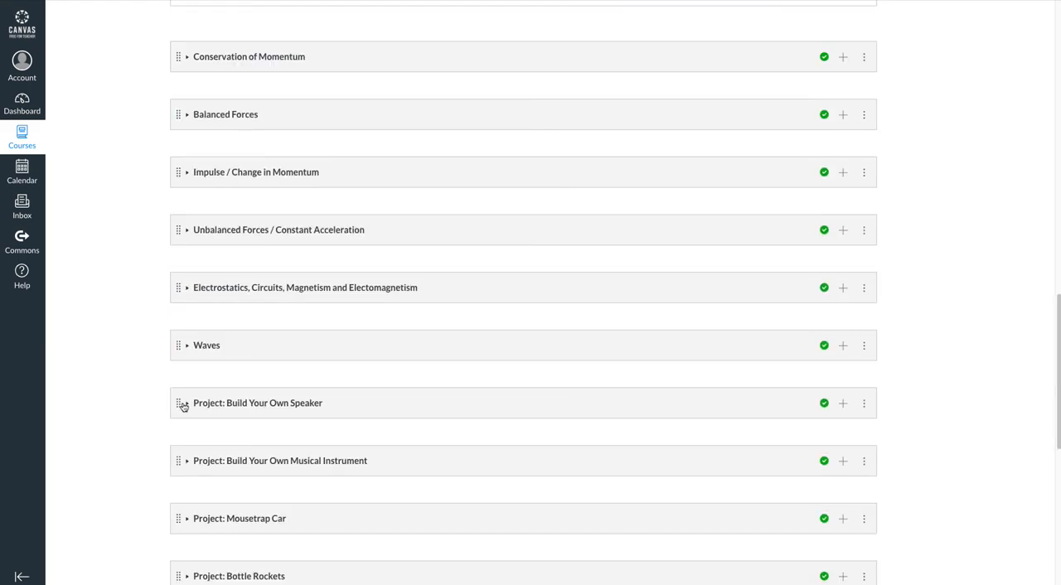
Step: Check the contents of the Project: Build Your Own Speaker module, collapse it and look back over the whole module list
{"action": "left_click", "coordinate": [184, 403]}
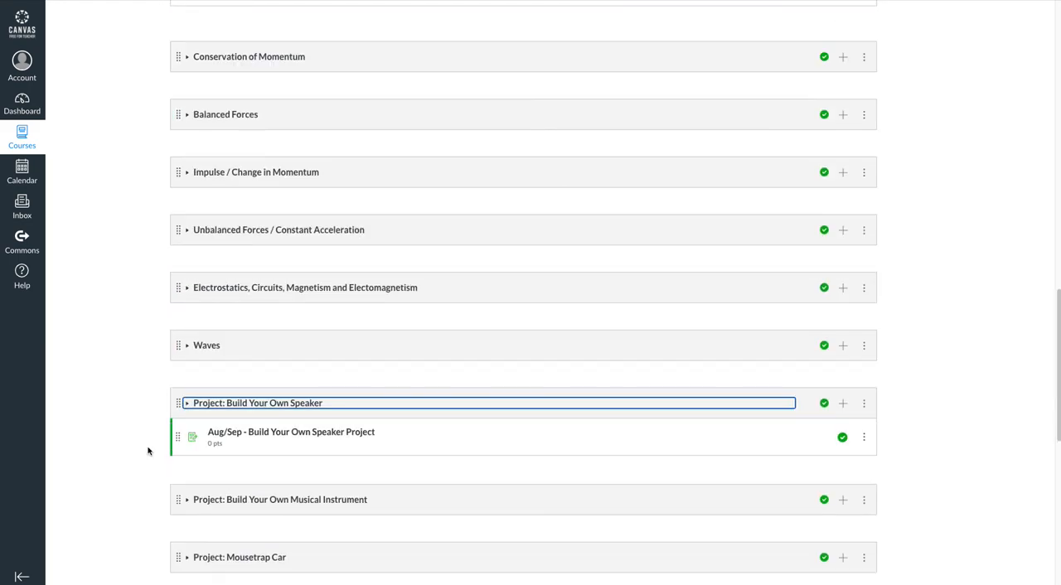
{"action": "left_click", "coordinate": [186, 403]}
{"action": "scroll", "coordinate": [141, 400], "scroll_direction": "down", "scroll_amount": 1}
{"action": "scroll", "coordinate": [142, 400], "scroll_direction": "down", "scroll_amount": 2}
{"action": "scroll", "coordinate": [142, 398], "scroll_direction": "up", "scroll_amount": 2}
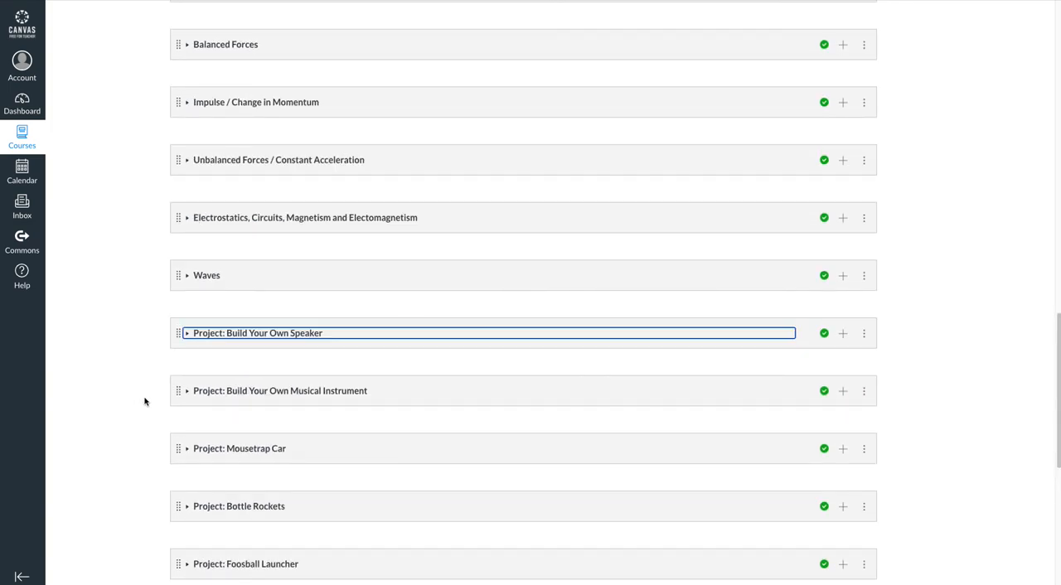
{"action": "scroll", "coordinate": [145, 402], "scroll_direction": "up", "scroll_amount": 4}
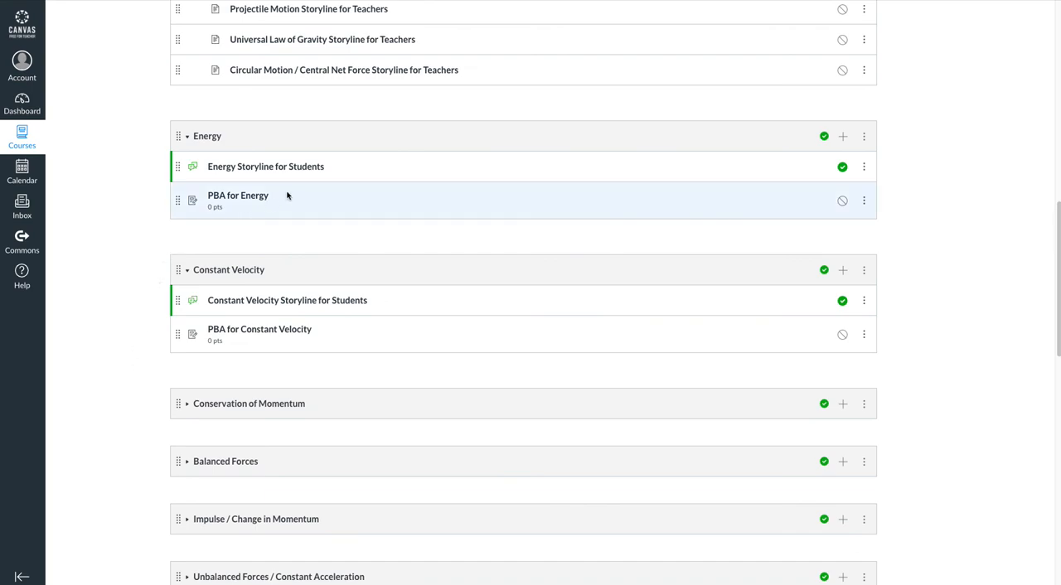
{"action": "scroll", "coordinate": [356, 224], "scroll_direction": "up", "scroll_amount": 1}
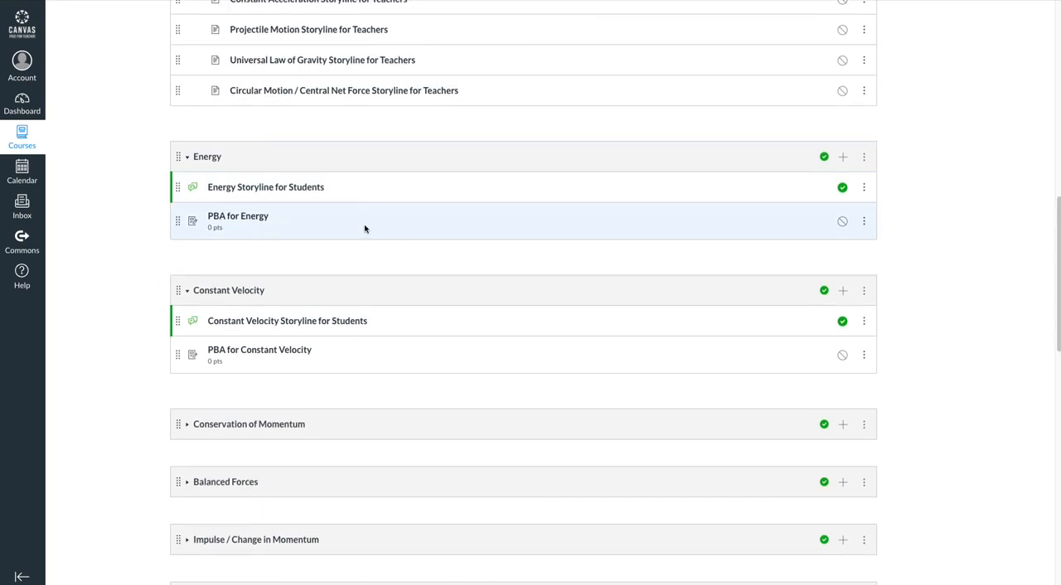
{"action": "scroll", "coordinate": [365, 229], "scroll_direction": "up", "scroll_amount": 7}
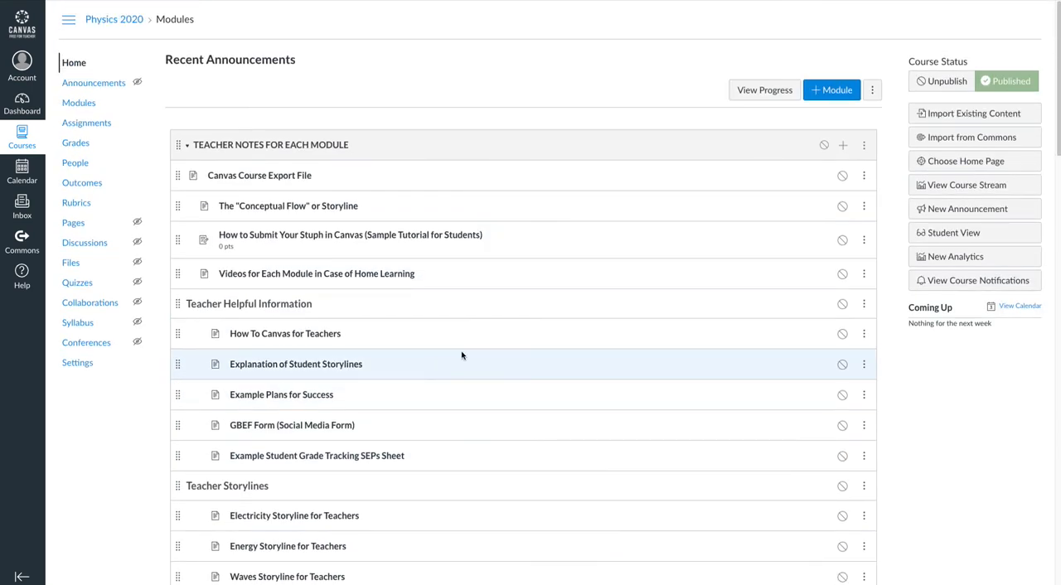